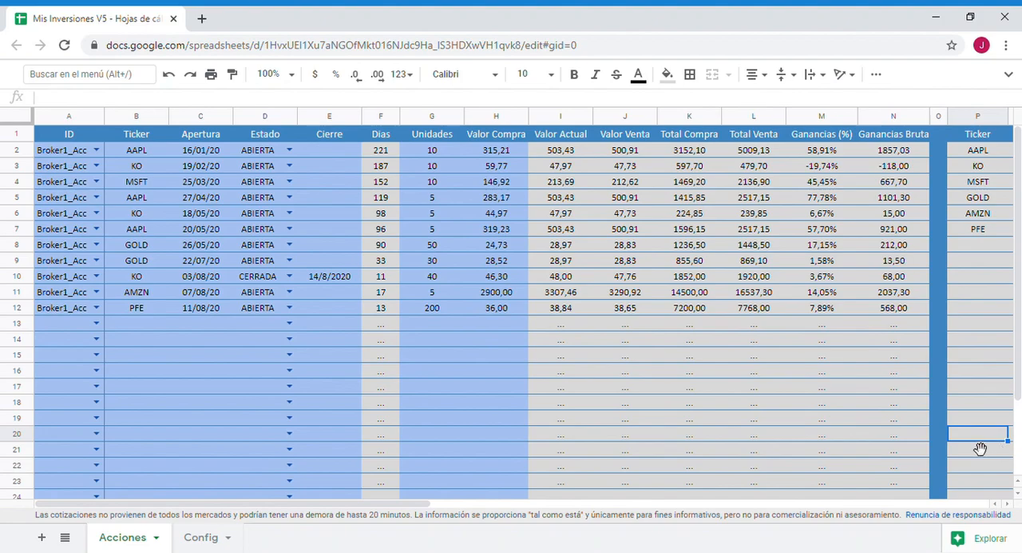
- Insert a new column before the Apertura column and title it "Gráficar" in the header row
click(214, 118)
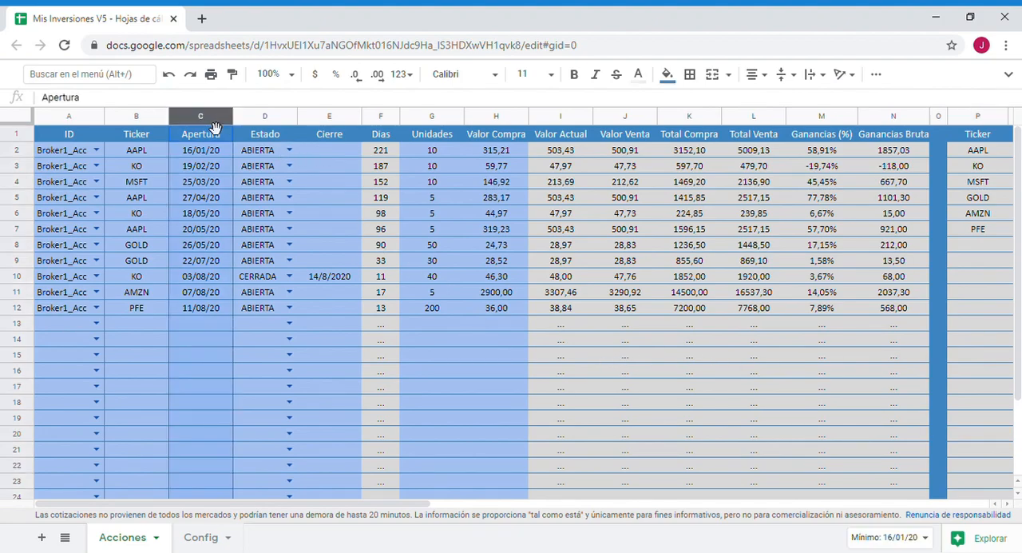
right_click(213, 126)
click(274, 230)
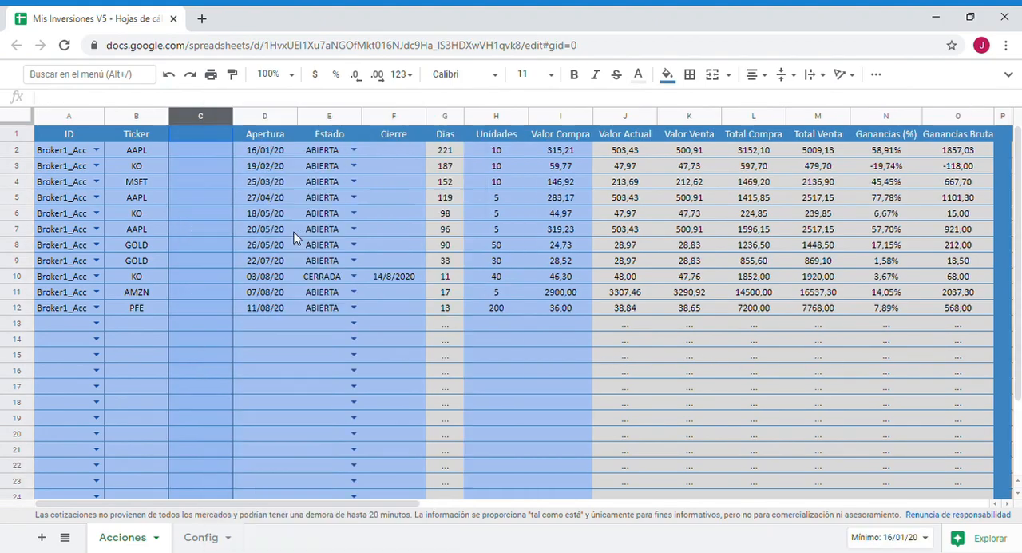
double_click(218, 137)
text(Gr)
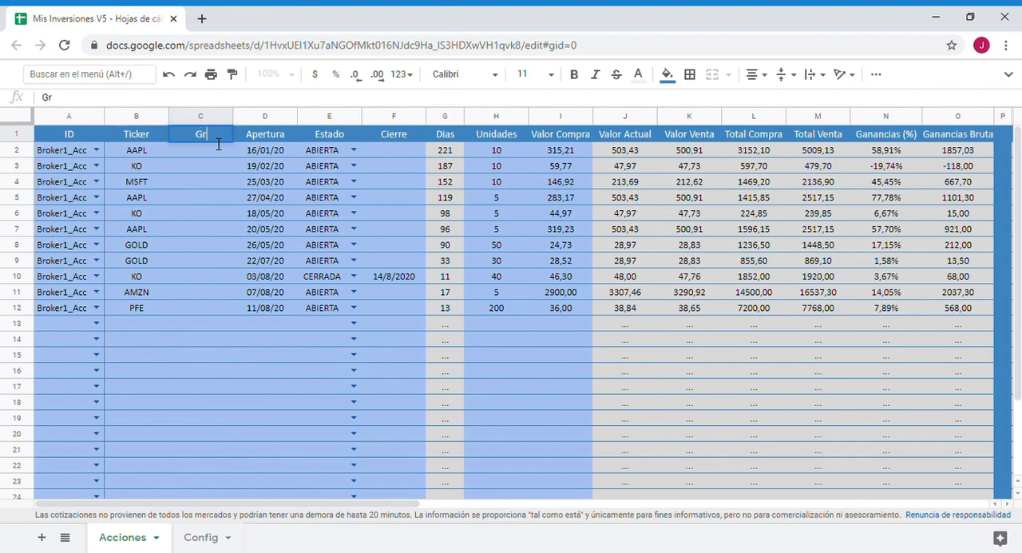
text(áficar)
key(Return)
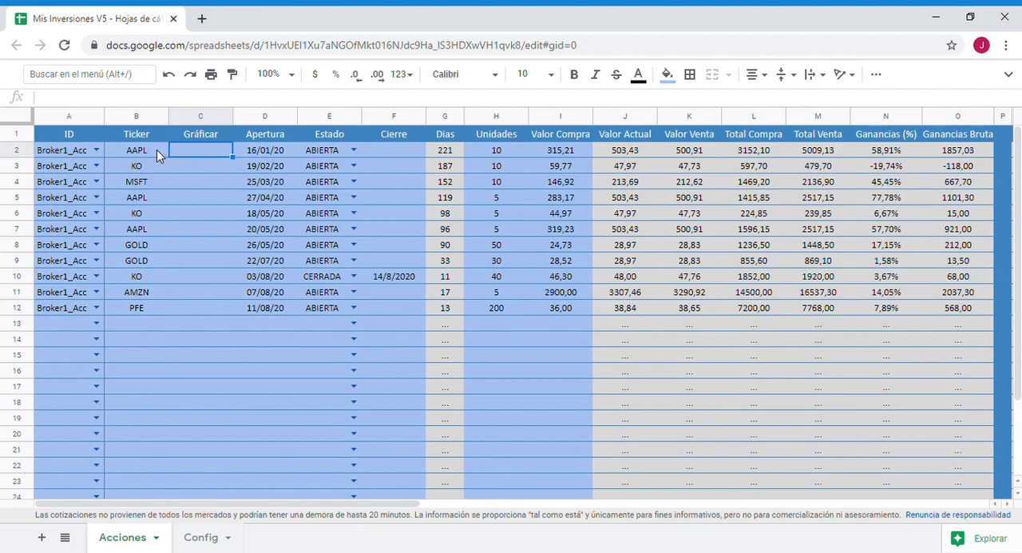
click(138, 153)
click(146, 167)
click(141, 183)
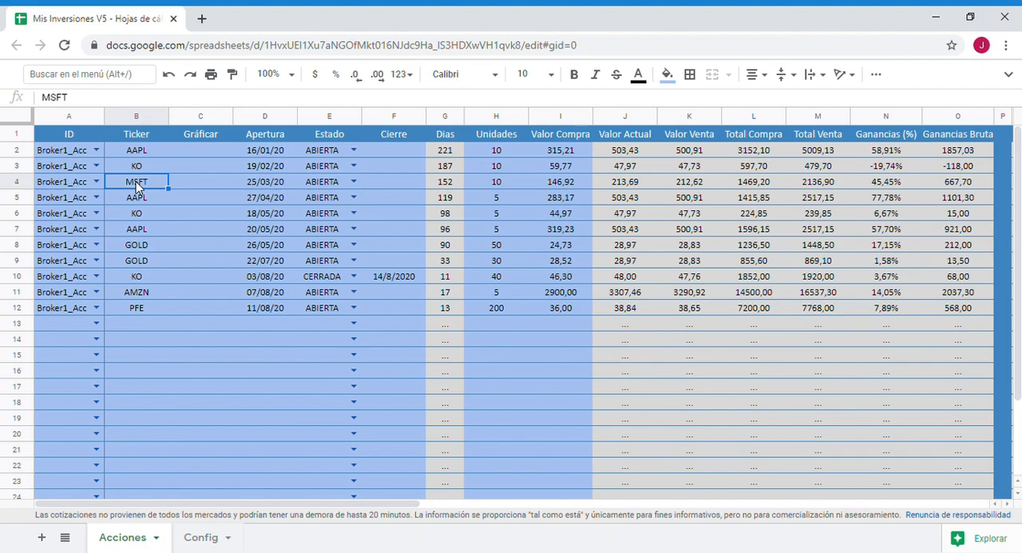
- Begin a SPARKLINE formula in C2 with the GOOGLEFINANCE function nested as its data argument
click(223, 151)
text(=spa)
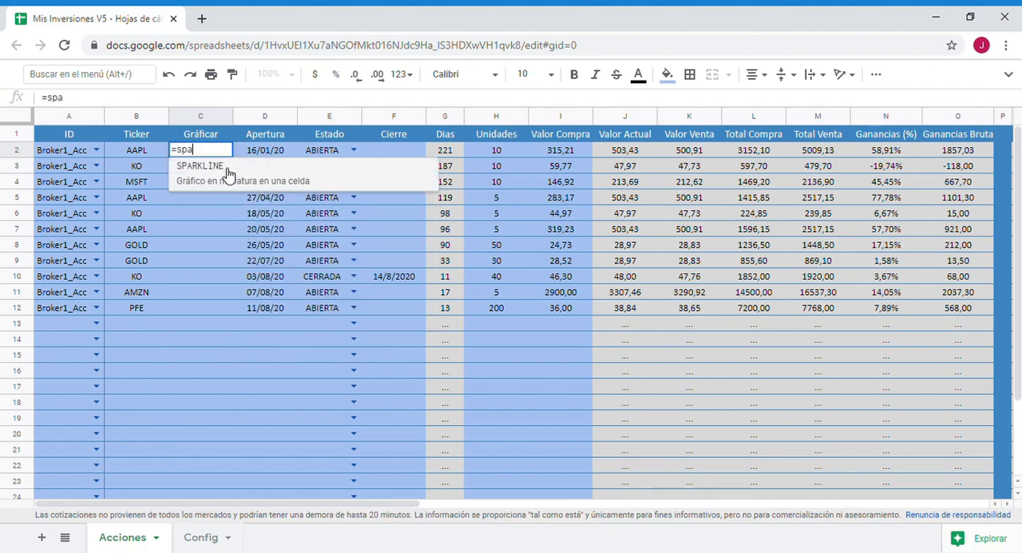
click(229, 173)
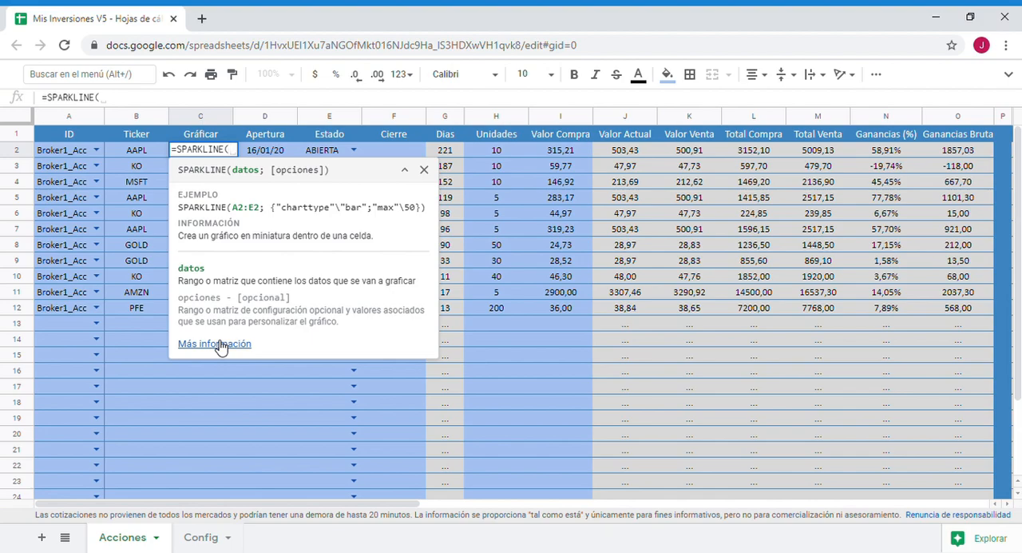
double_click(242, 176)
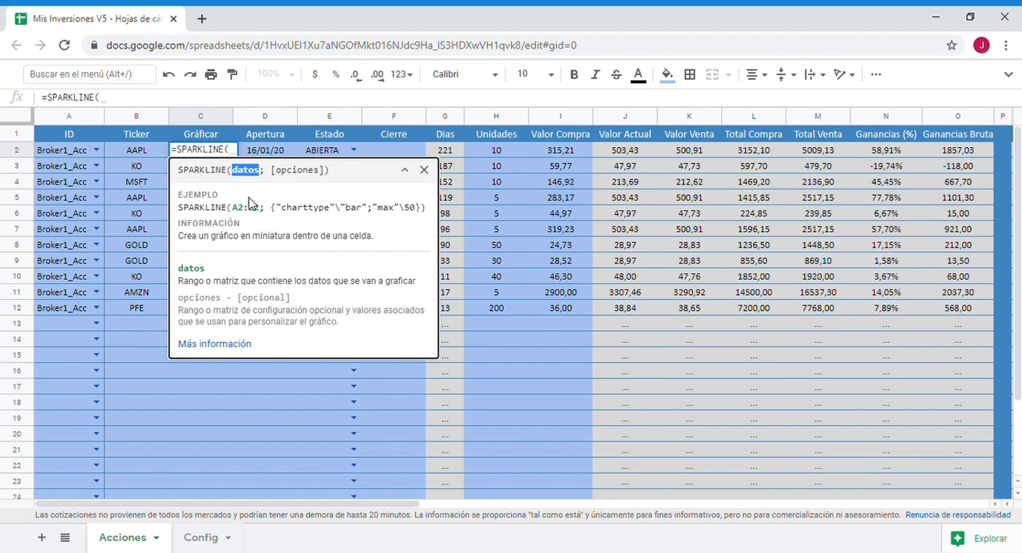
click(237, 156)
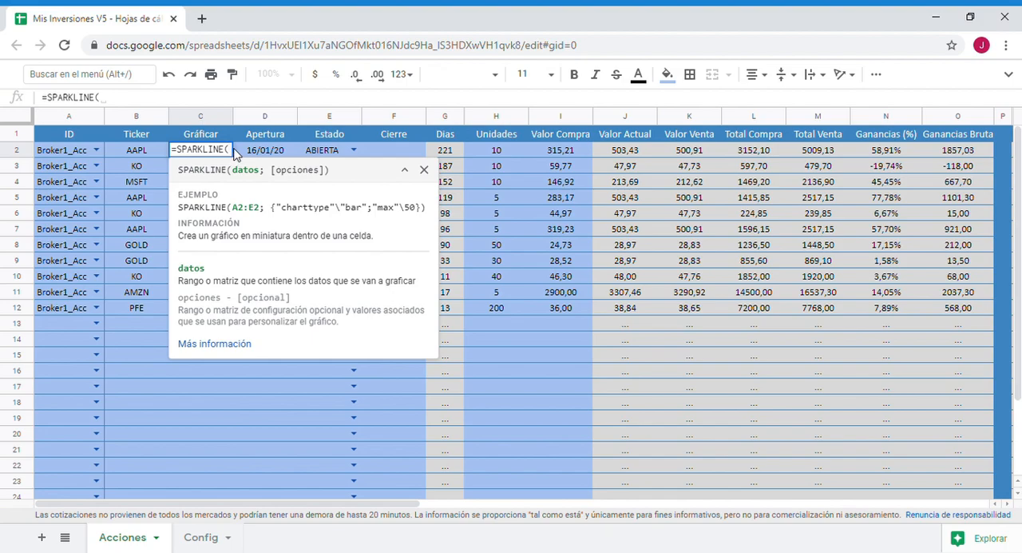
text(goo)
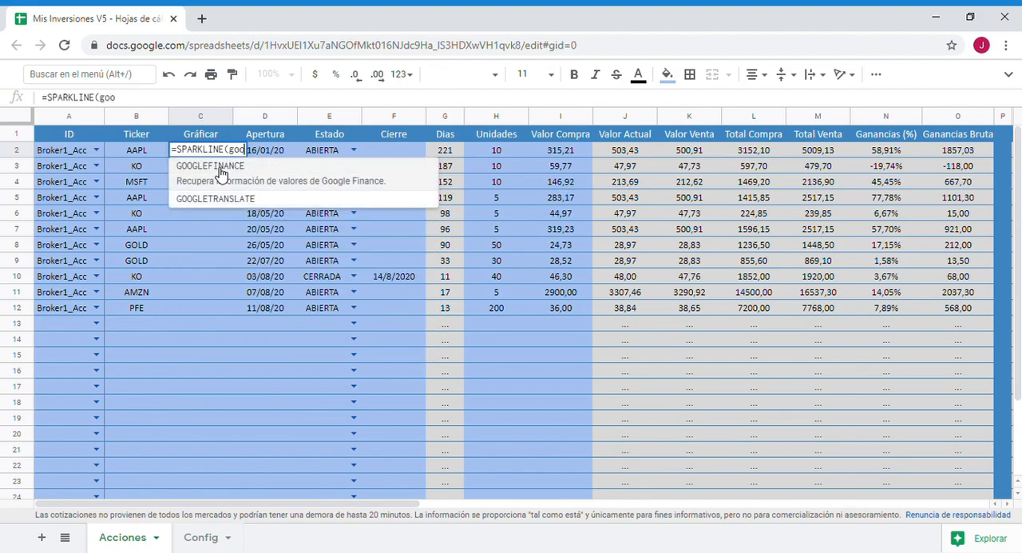
click(221, 167)
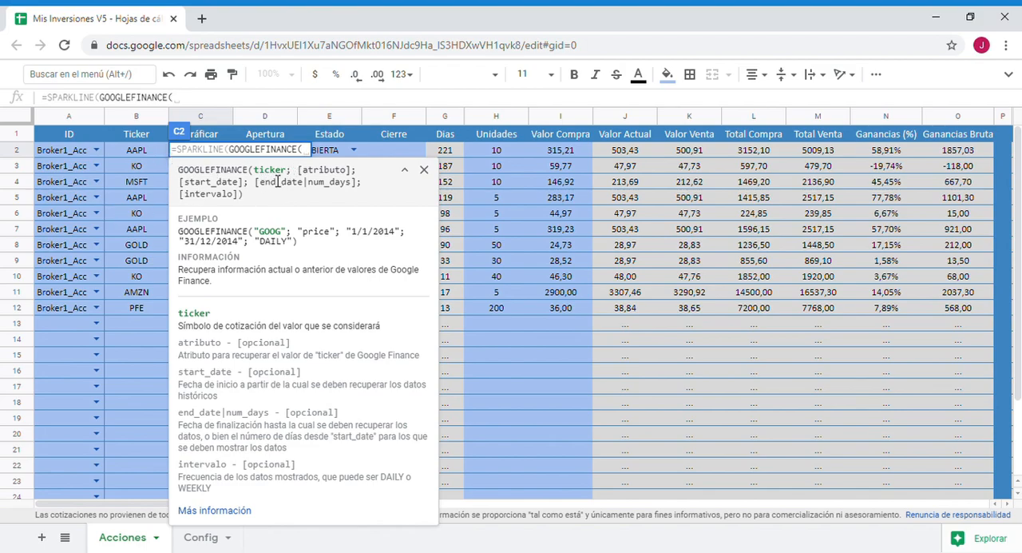
- Give GOOGLEFINANCE the ticker cell B2 and the attribute "price" as its first two arguments
click(155, 157)
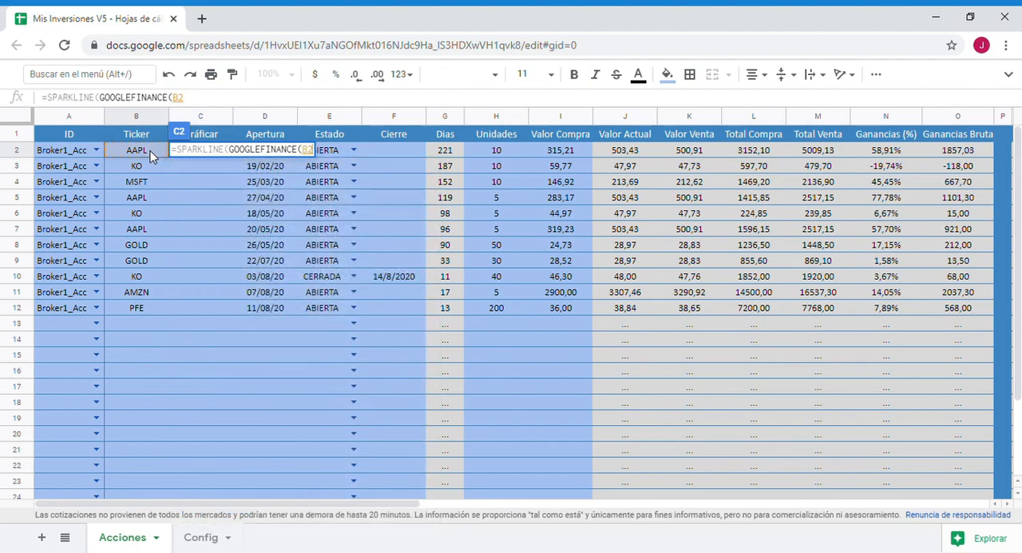
text(;)
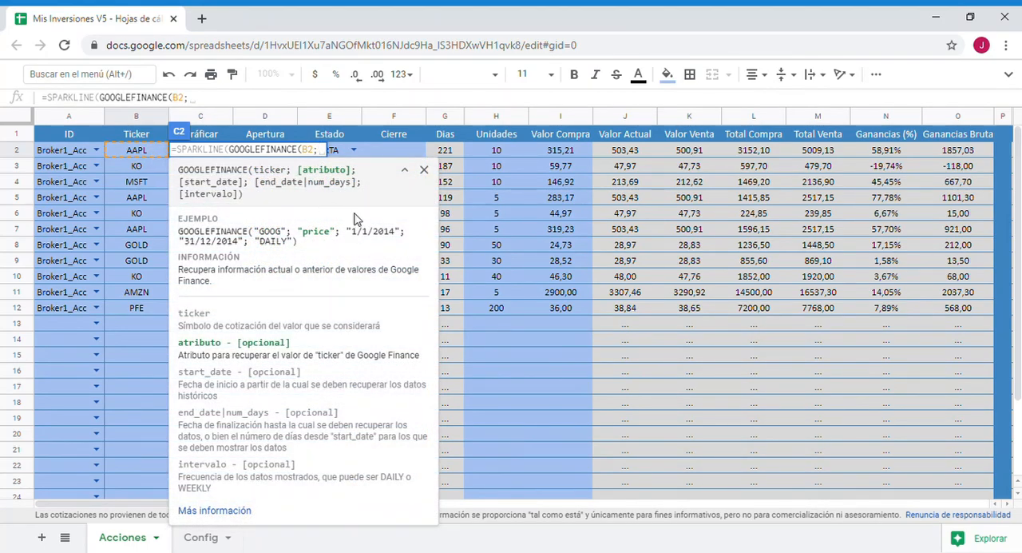
text("price")
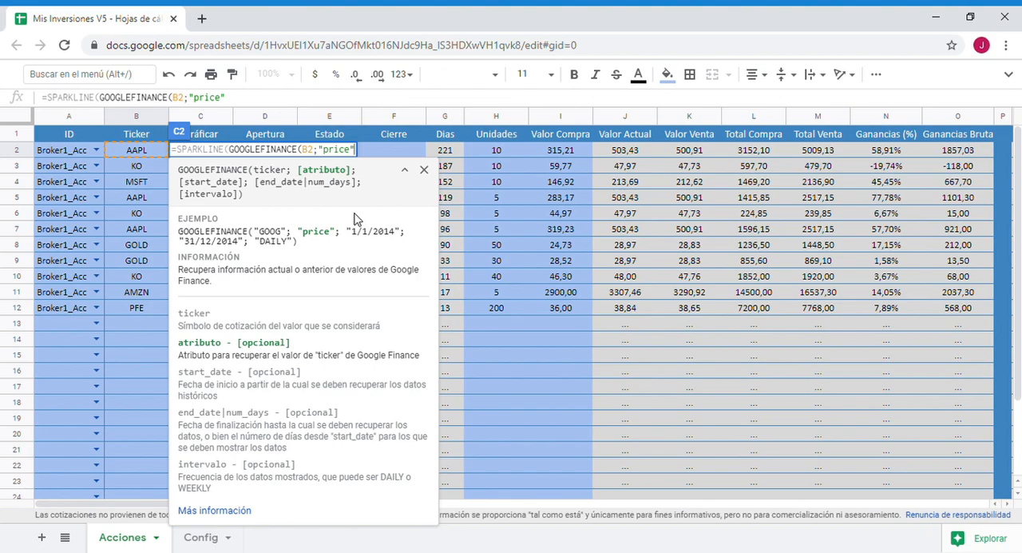
text(;)
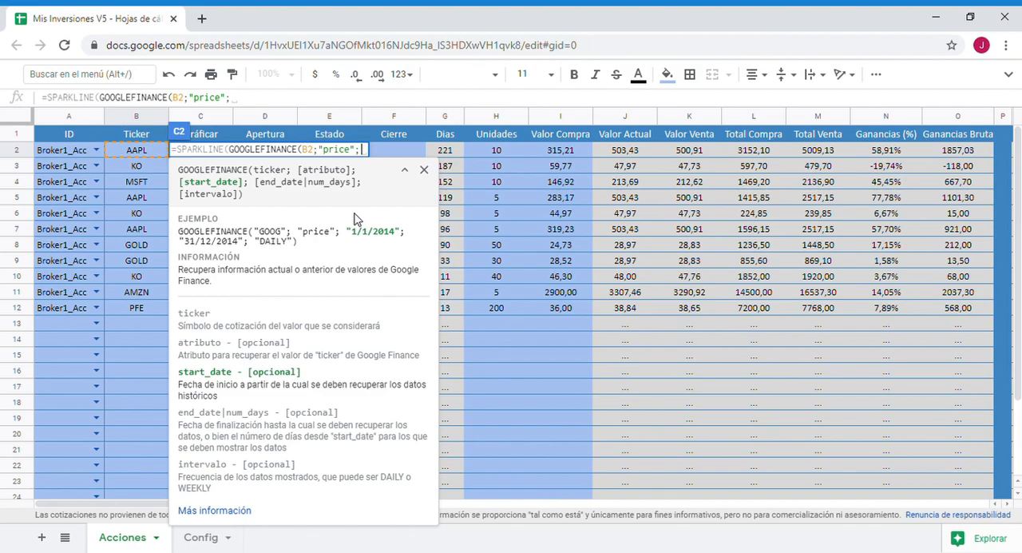
- Set the start date to today()-14 and the end date to today(), and complete the formula in C2
text(tod)
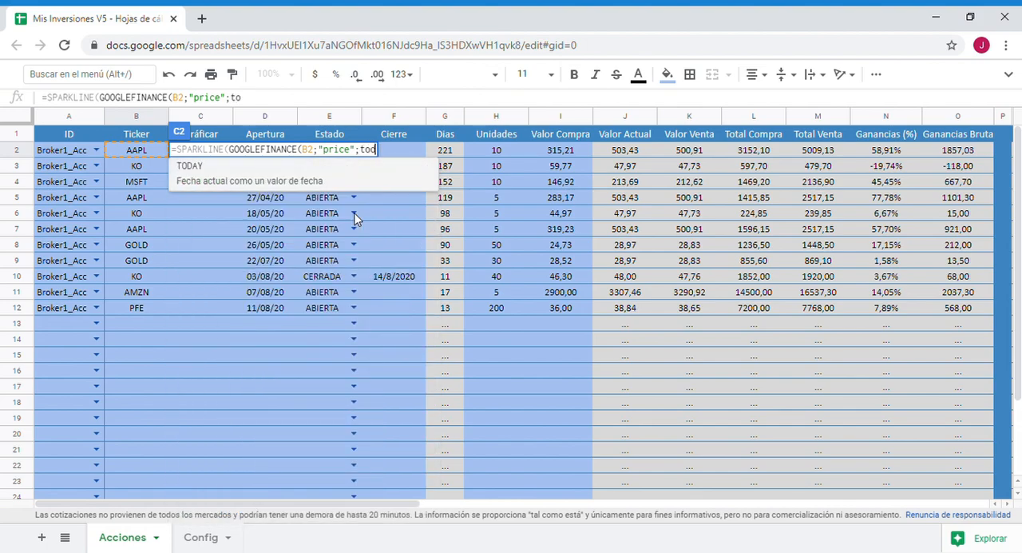
text(ay())
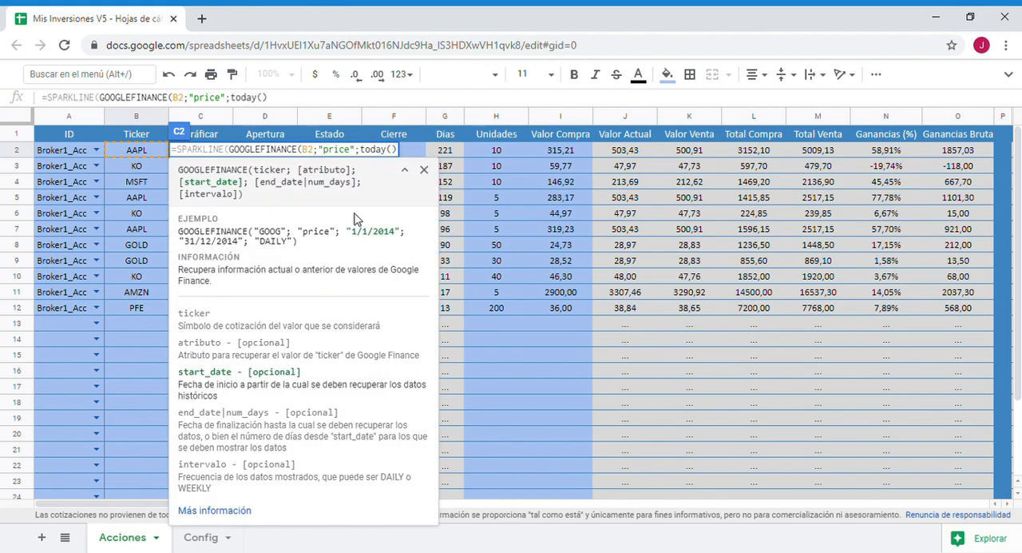
text(-14)
text(;)
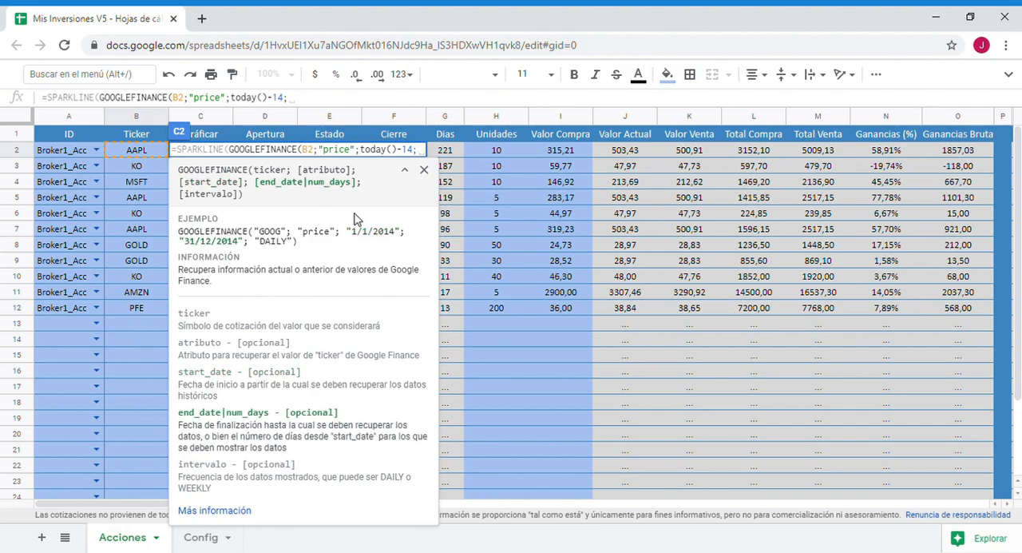
text(today())
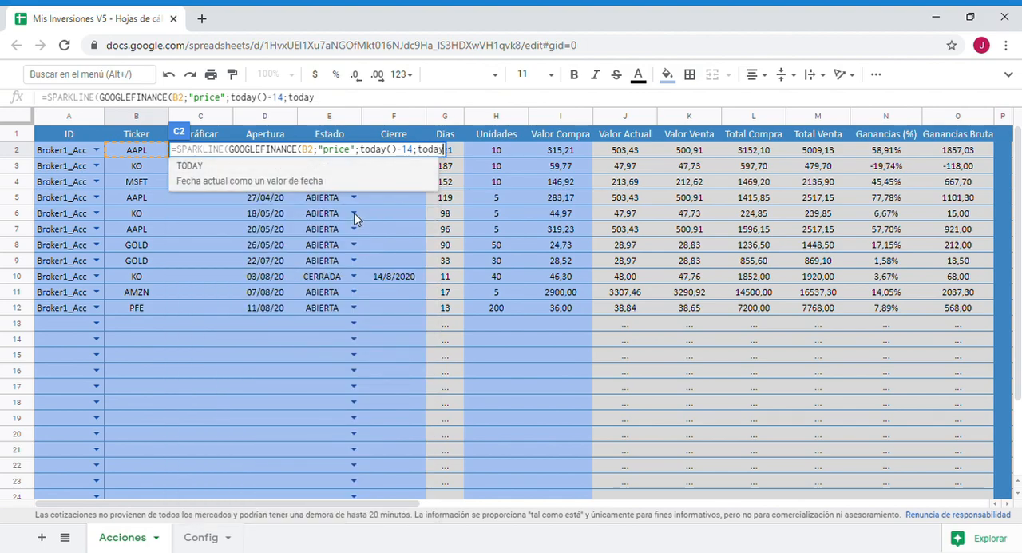
text())
key(Return)
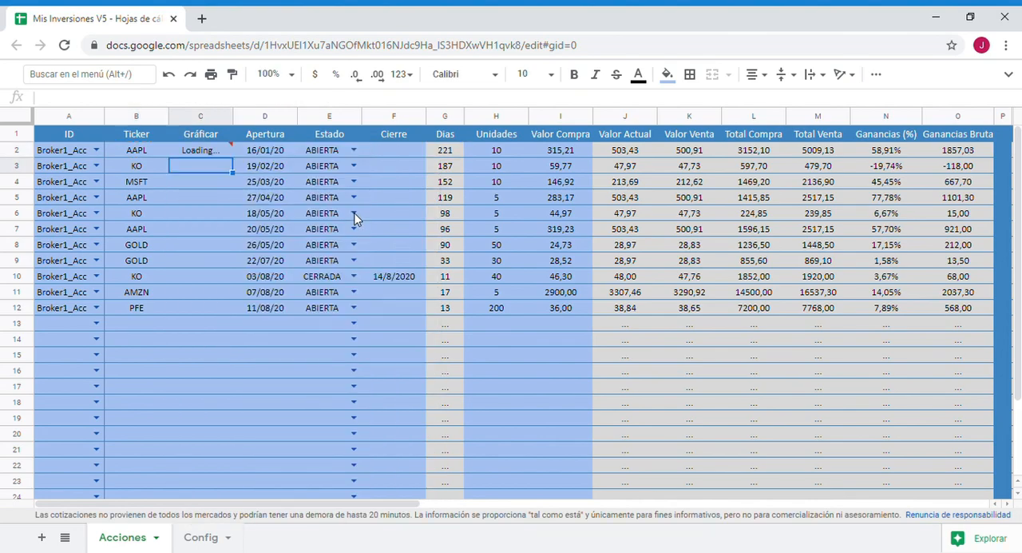
- Fill the C2 sparkline formula down to C12 and remove the data validation from C2:C28
click(206, 156)
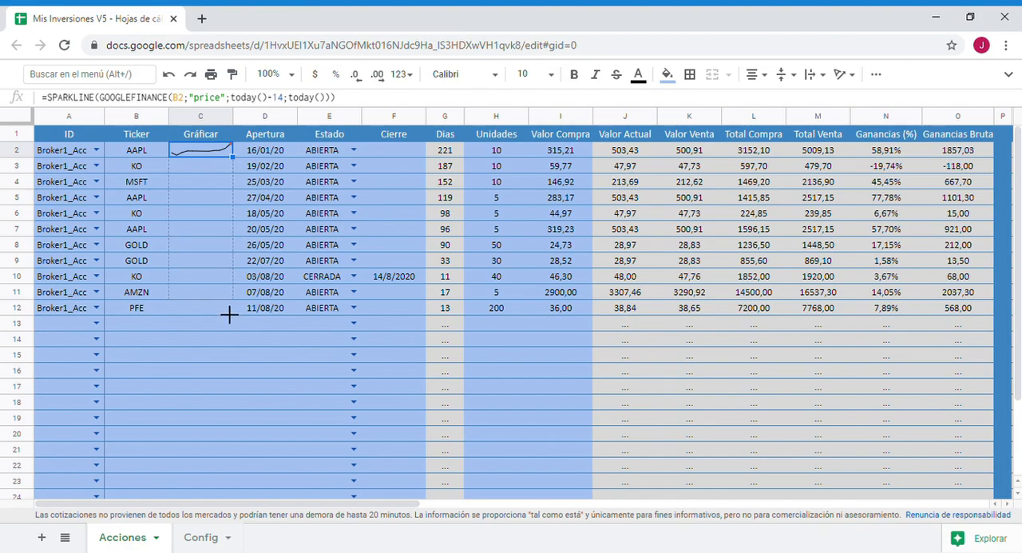
drag(229, 318, 229, 316)
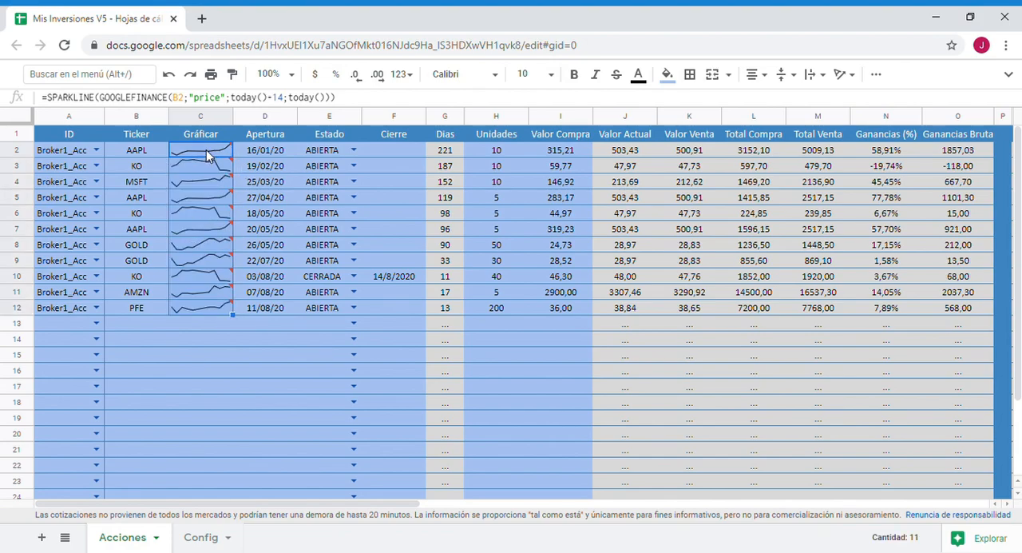
drag(206, 154, 205, 456)
right_click(211, 372)
scroll(302, 501, down, 3)
click(312, 534)
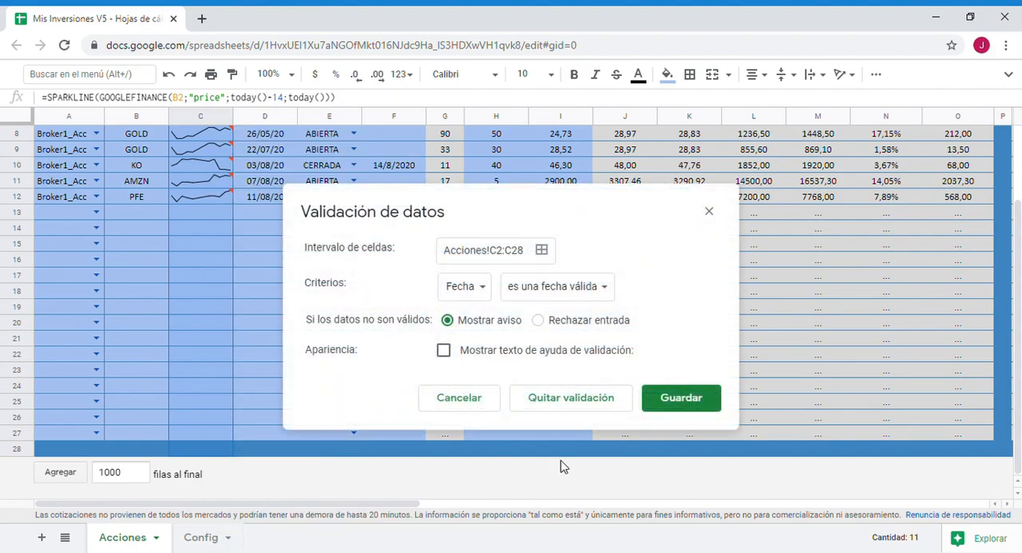
click(572, 397)
scroll(537, 241, up, 3)
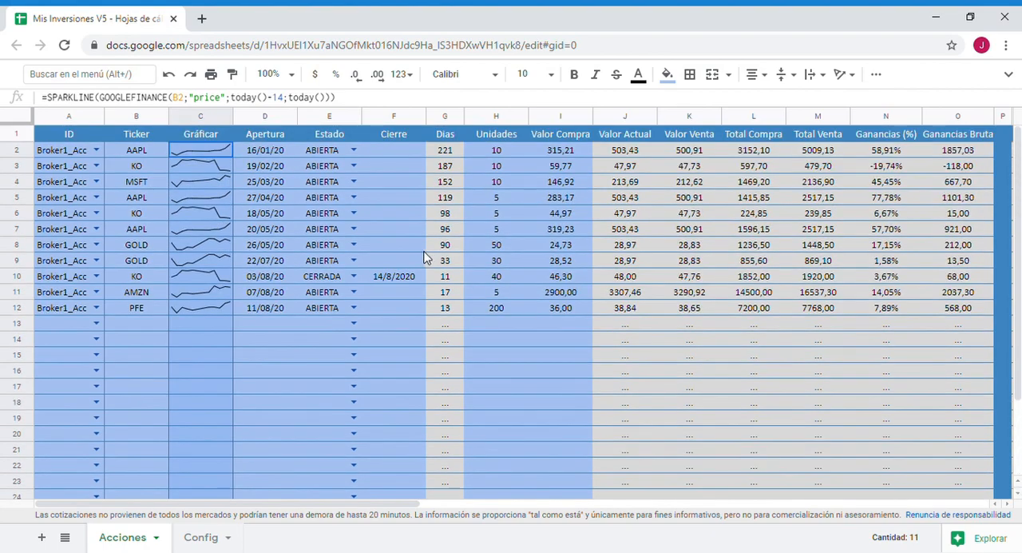
click(326, 356)
- Add the example options {"charttype"\"bar";"max"\50} as the second SPARKLINE argument of the formula in C2
click(227, 153)
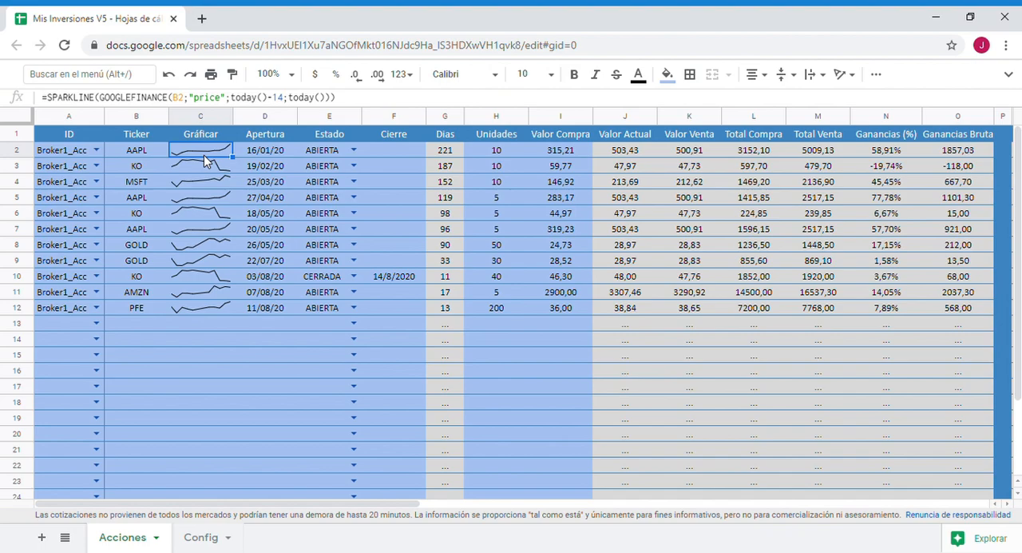
double_click(222, 159)
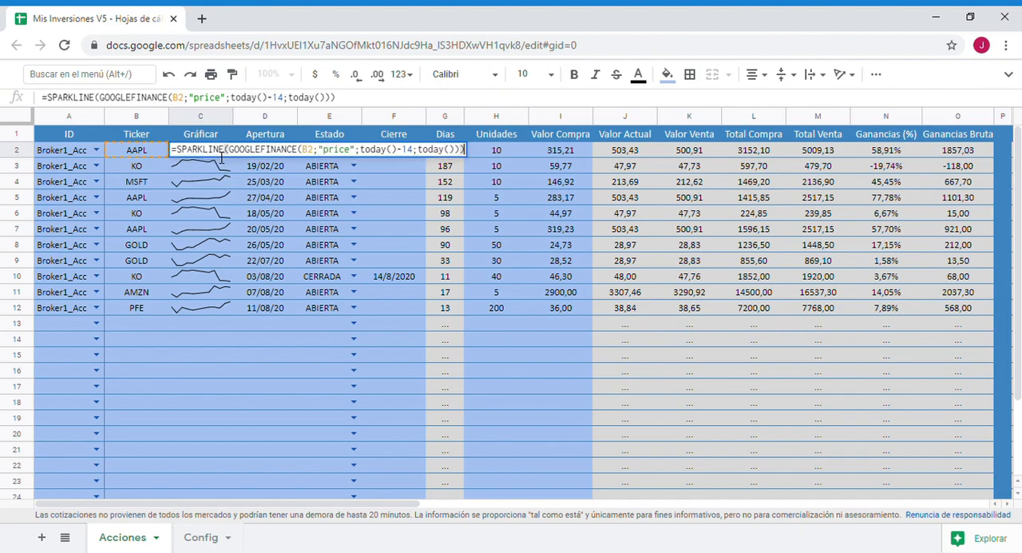
click(234, 156)
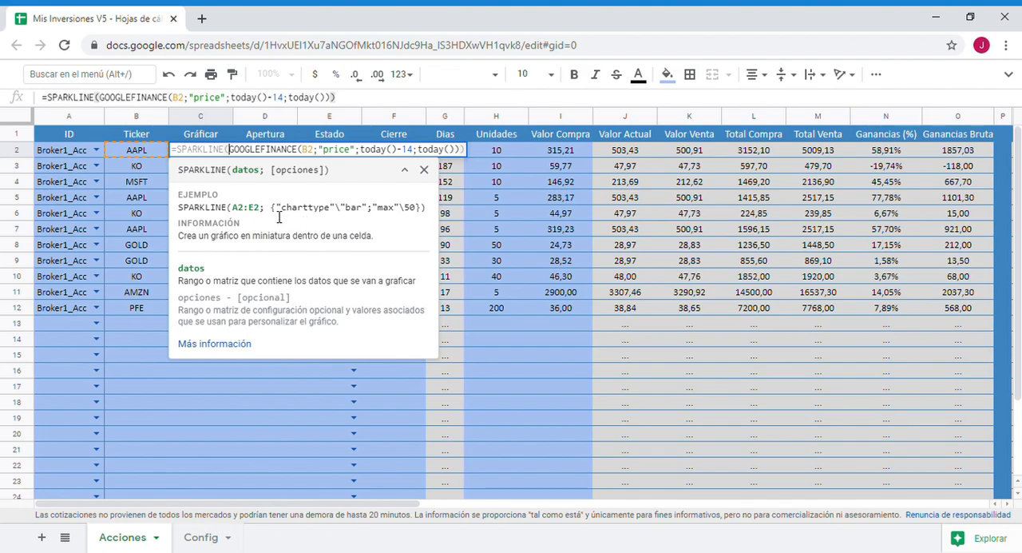
drag(272, 209, 425, 217)
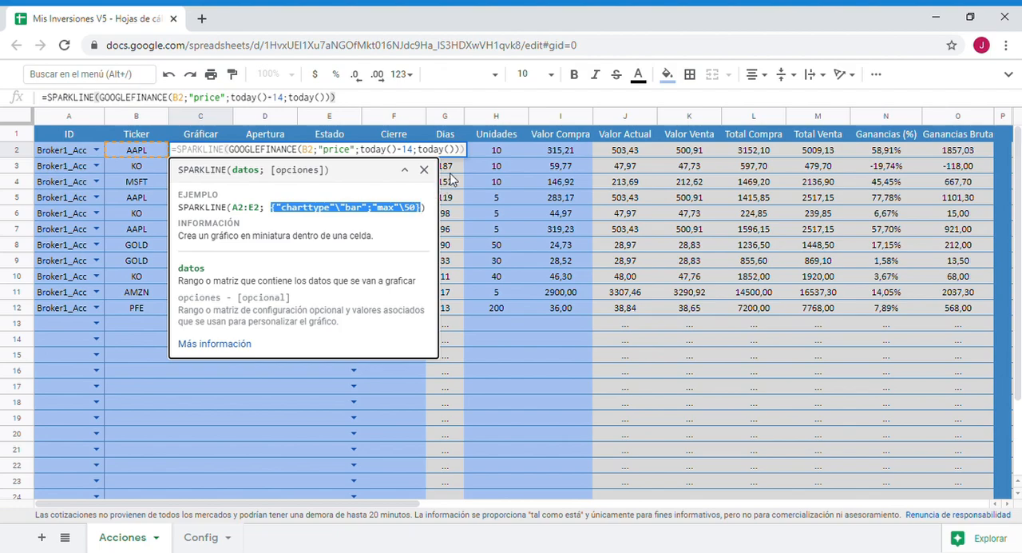
click(467, 156)
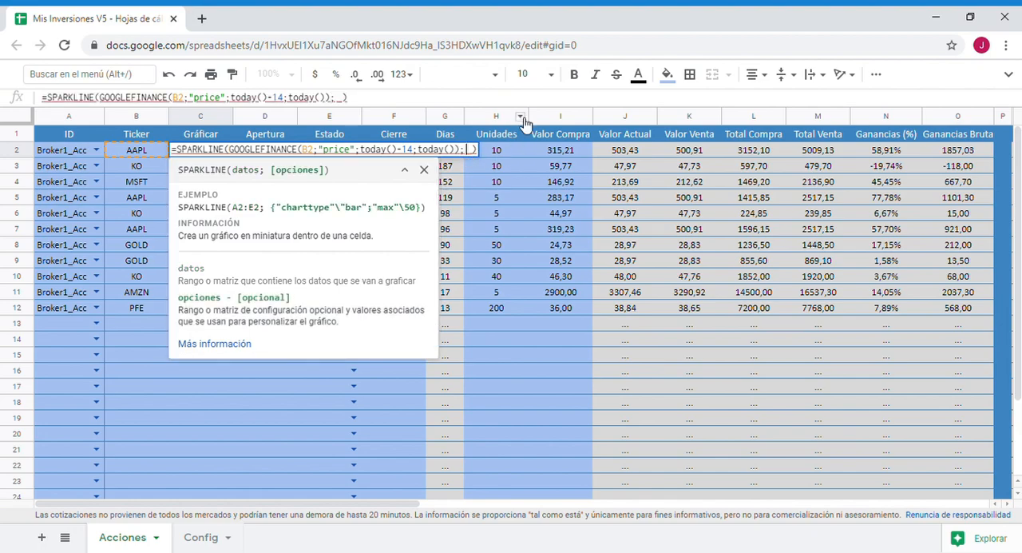
key(ctrl+v)
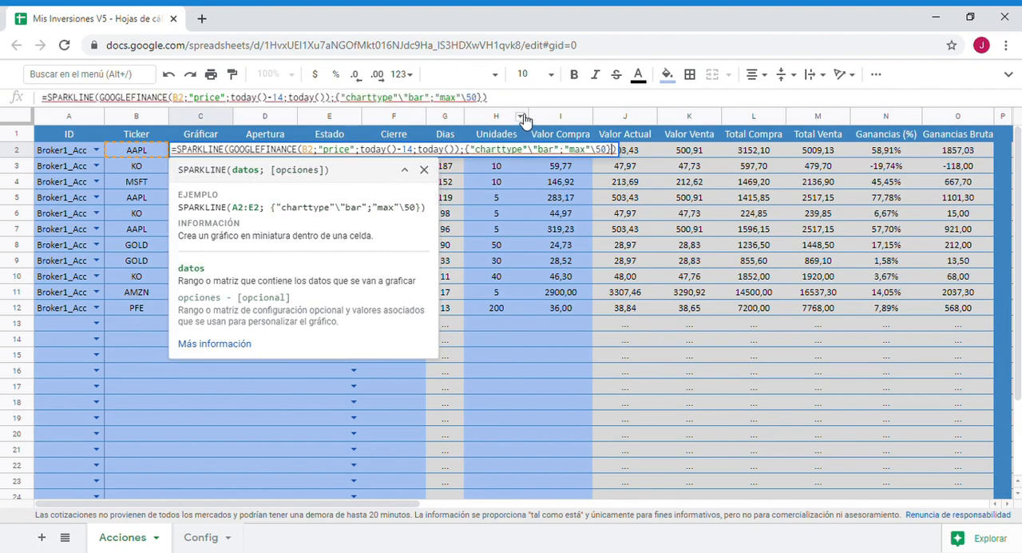
- Remove the "max"\50 option from the C2 formula and try to apply the "column" chart type
drag(580, 154, 610, 153)
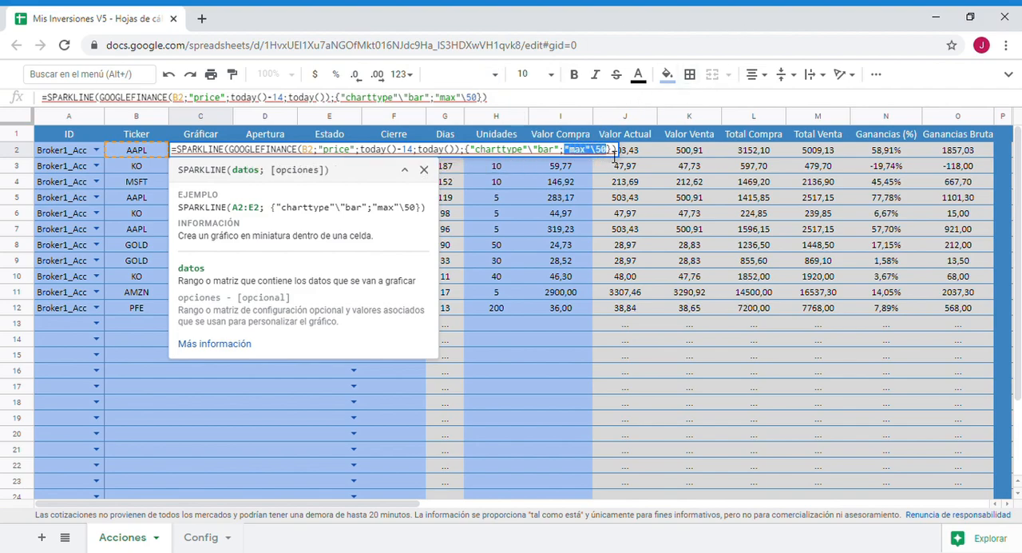
key(BackSpace)
key(BackSpace)
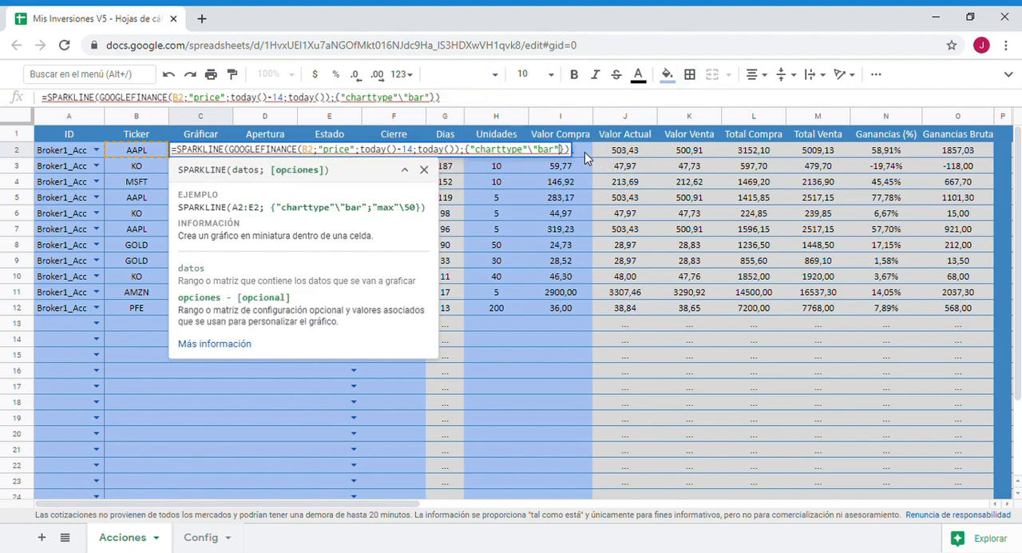
double_click(546, 151)
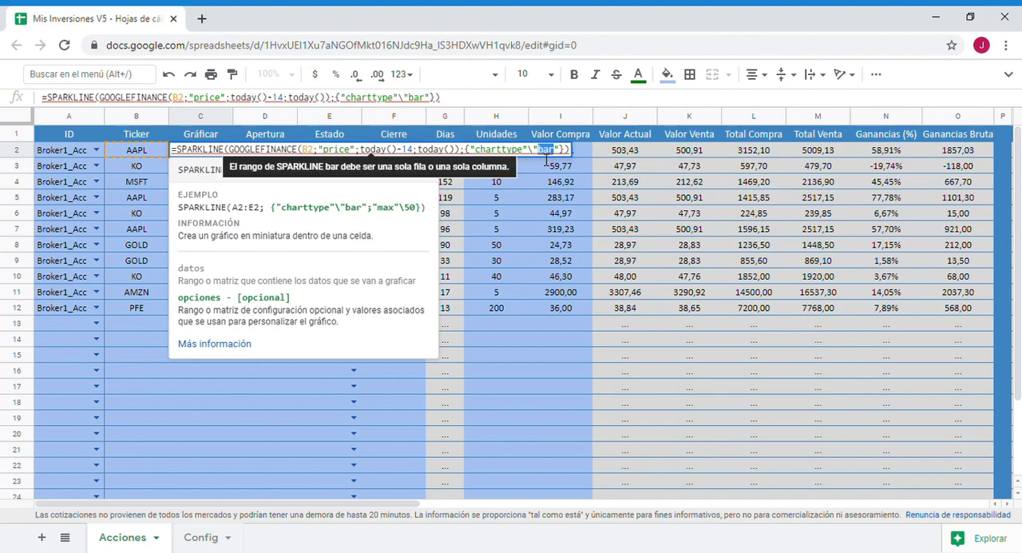
text(column)
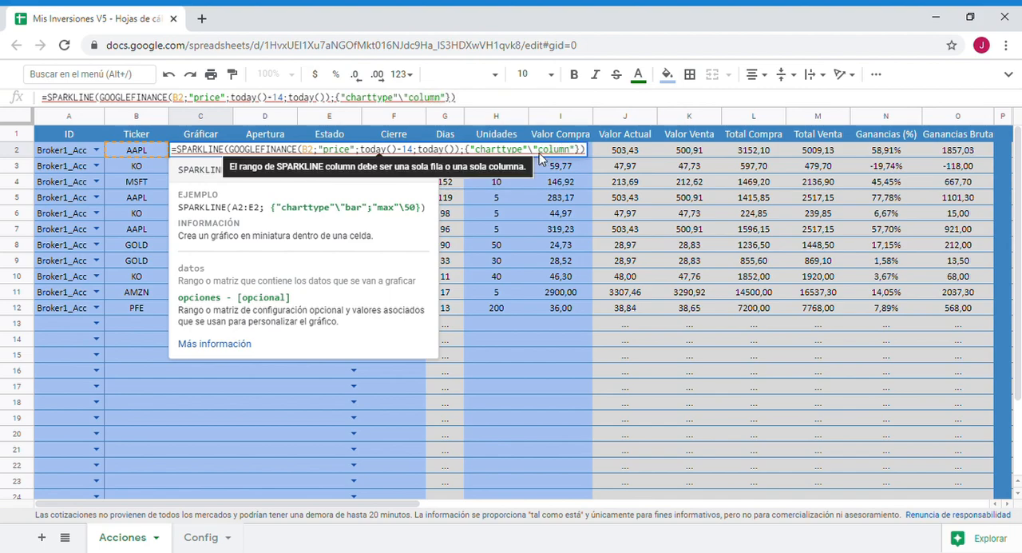
key(Return)
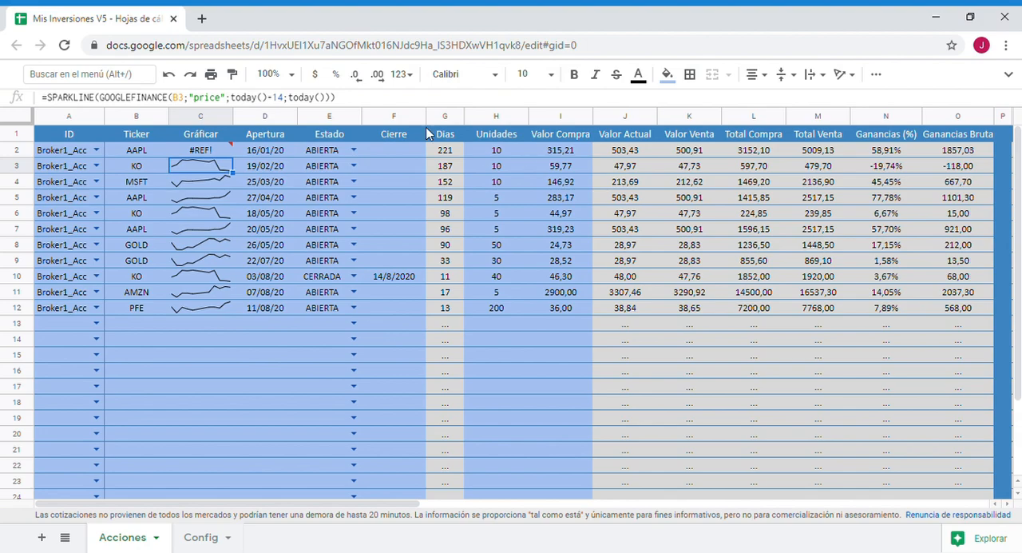
- Add a new sheet to the workbook and enter AAPL in cell B2
click(200, 152)
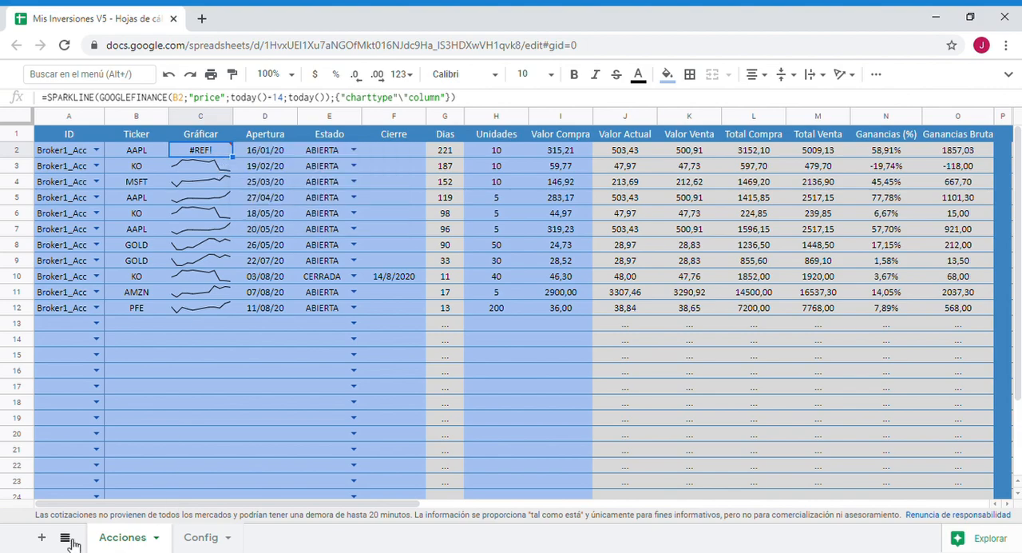
click(43, 538)
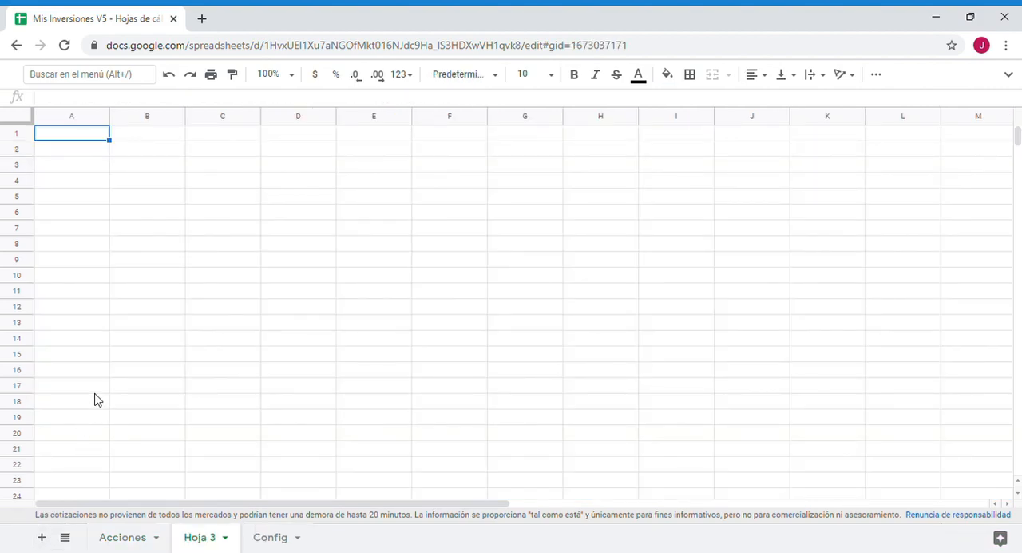
click(161, 158)
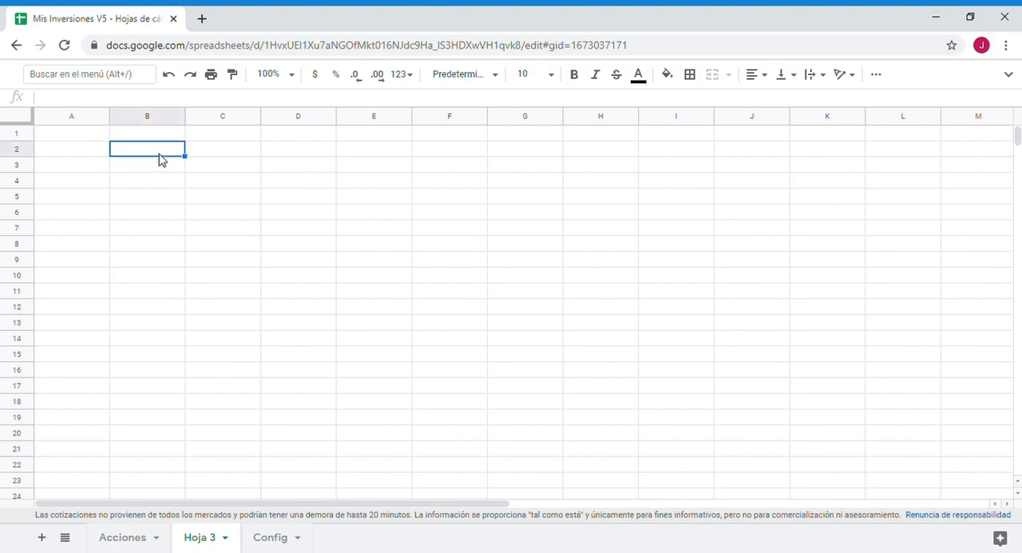
text(AAPL)
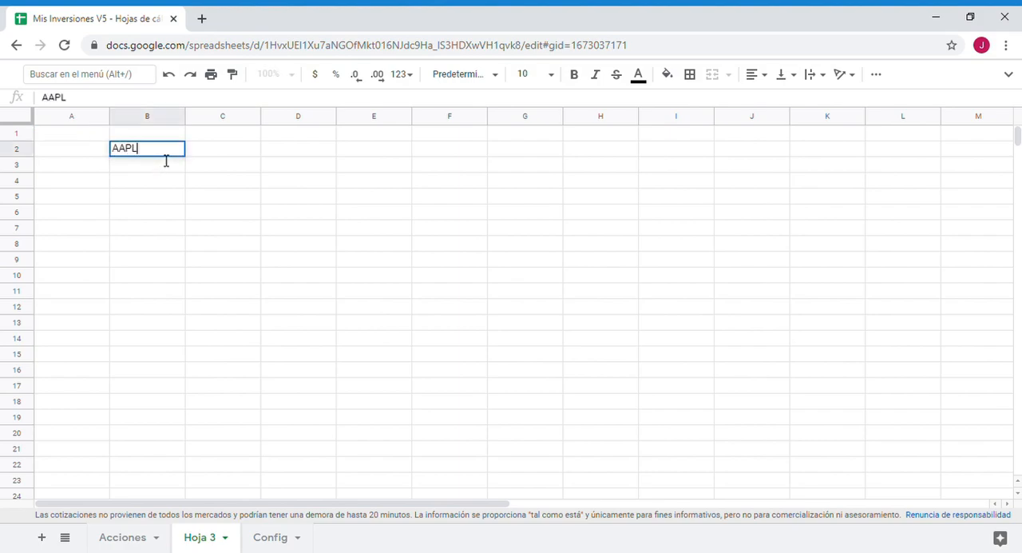
key(Return)
- Copy GOOGLEFINANCE(B2;"price";today()-14;today()) from the C2 formula on Acciones and enter it as a formula in C2 of Hoja 3
click(128, 537)
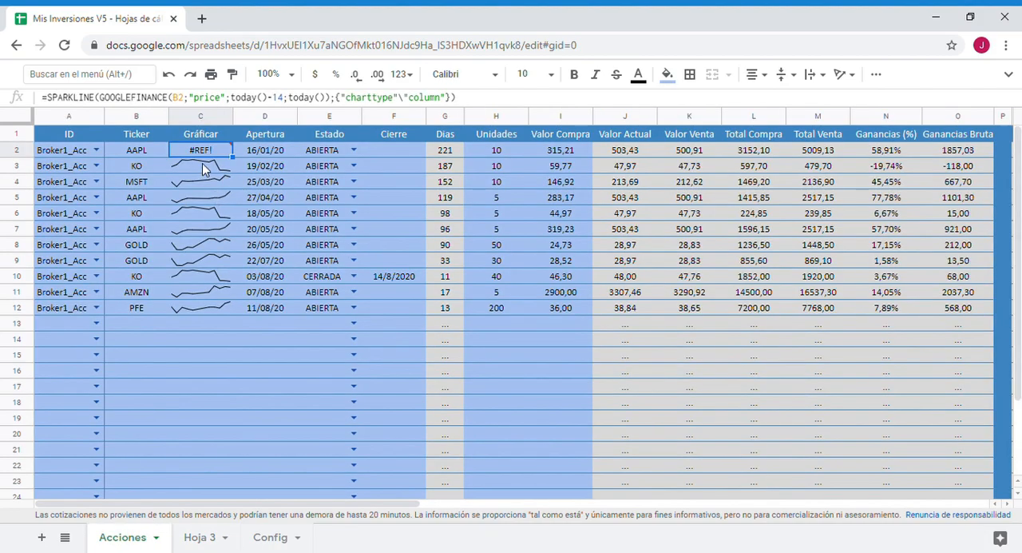
click(102, 98)
drag(101, 98, 329, 98)
key(ctrl+c)
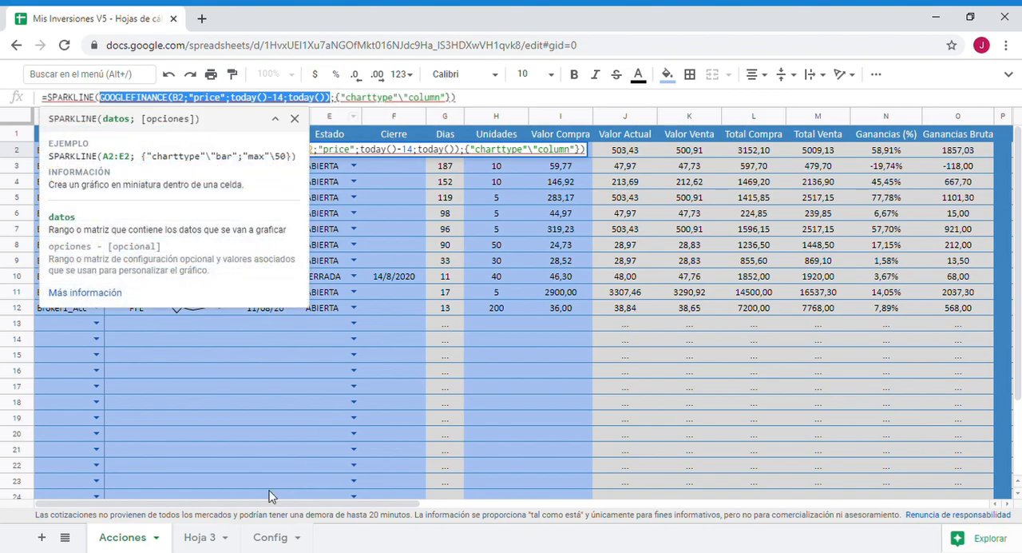
click(201, 537)
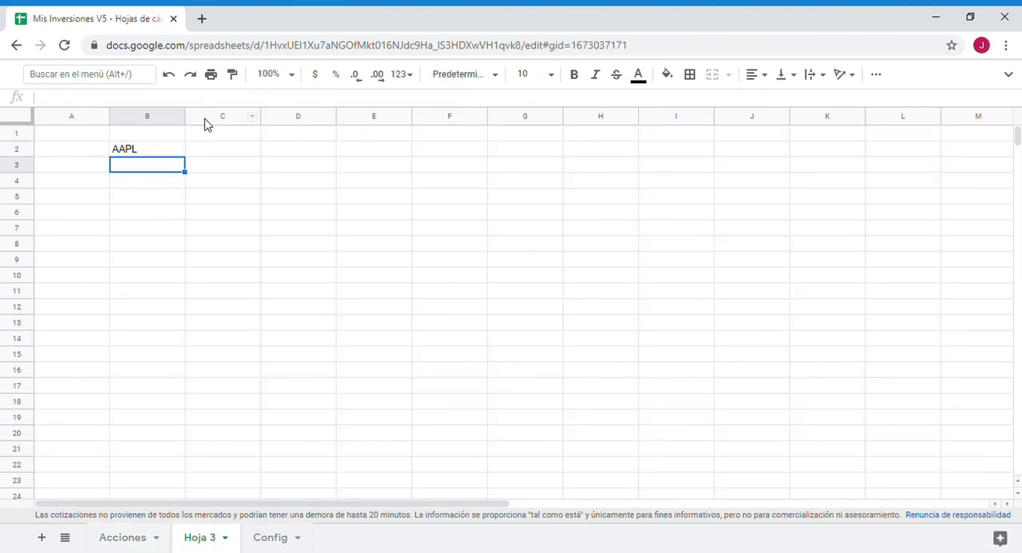
click(228, 157)
double_click(239, 158)
text(=)
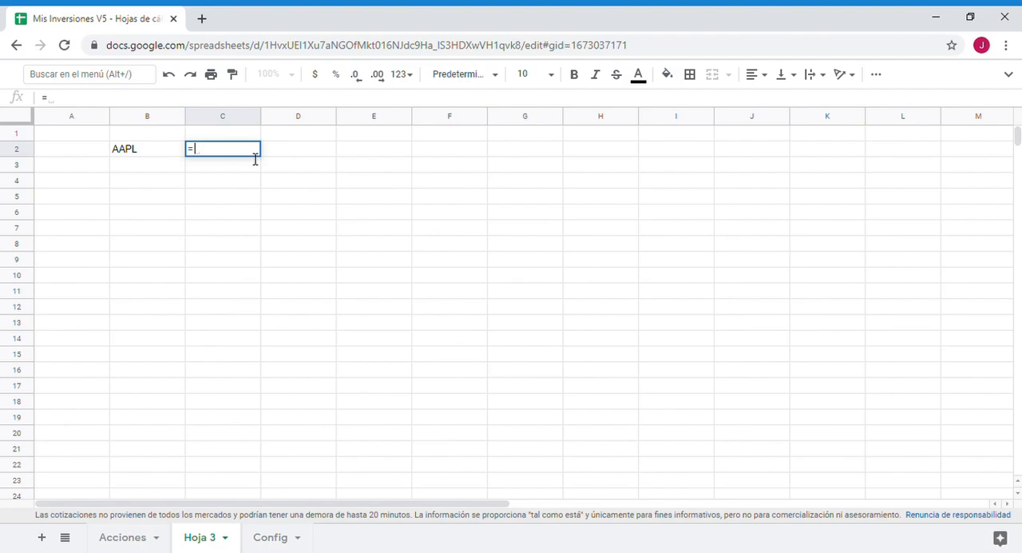
key(ctrl+v)
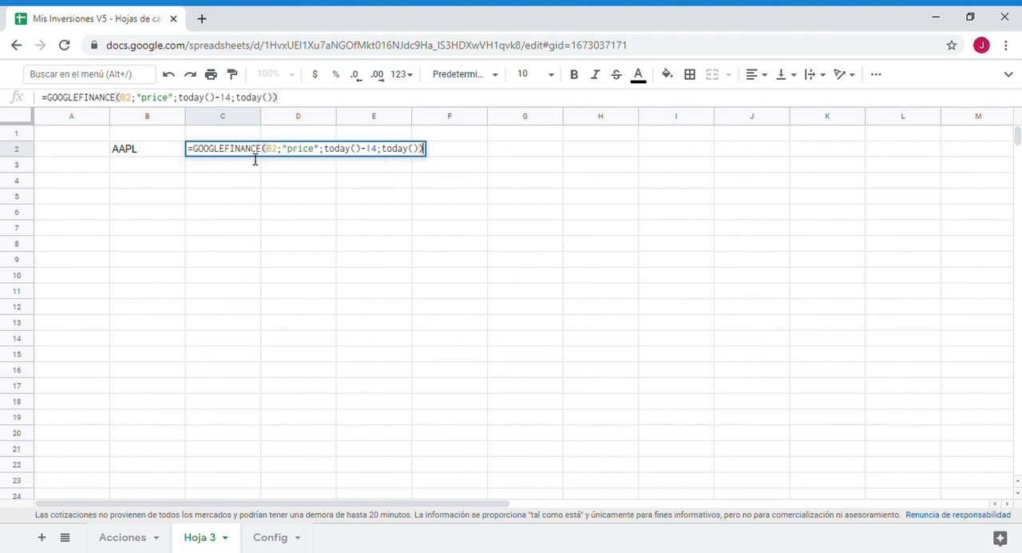
key(Return)
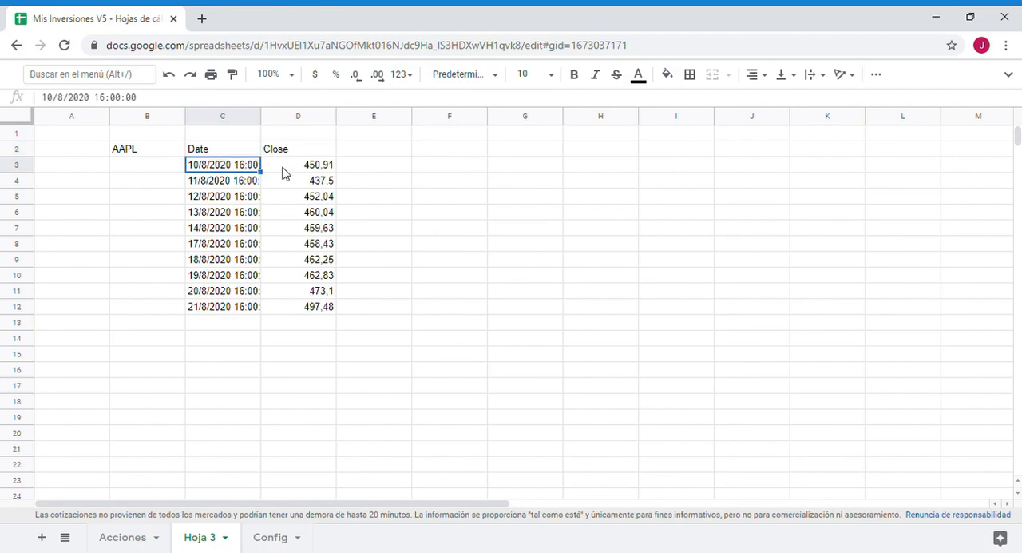
- Fit the width of column C to its dates and review the Date and Close columns
double_click(260, 118)
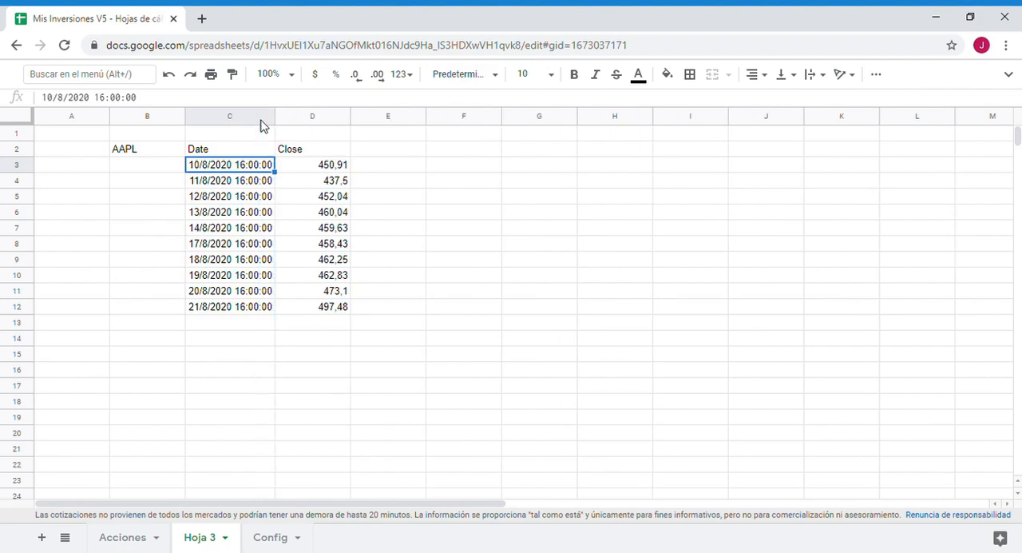
click(354, 178)
drag(338, 165, 335, 297)
click(392, 214)
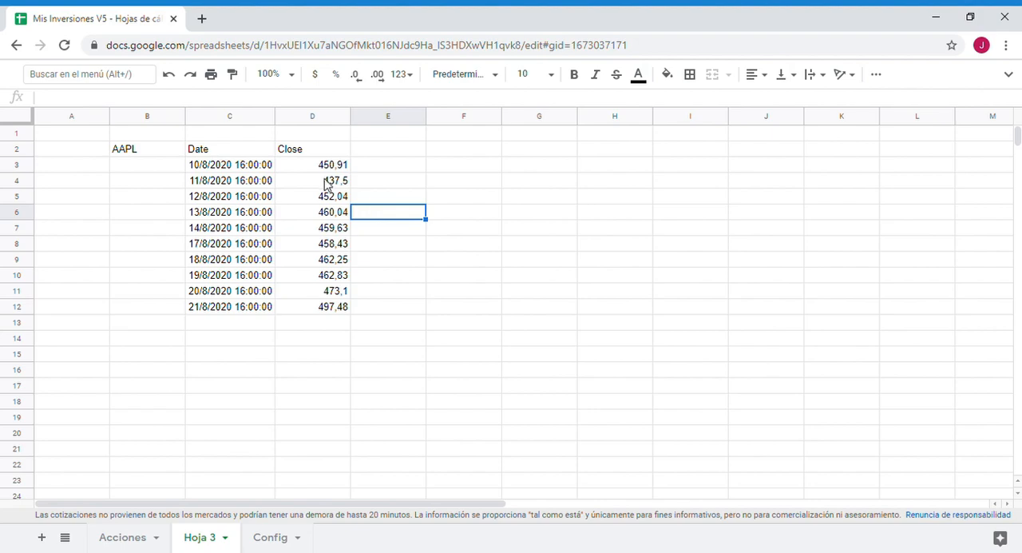
drag(231, 168, 256, 321)
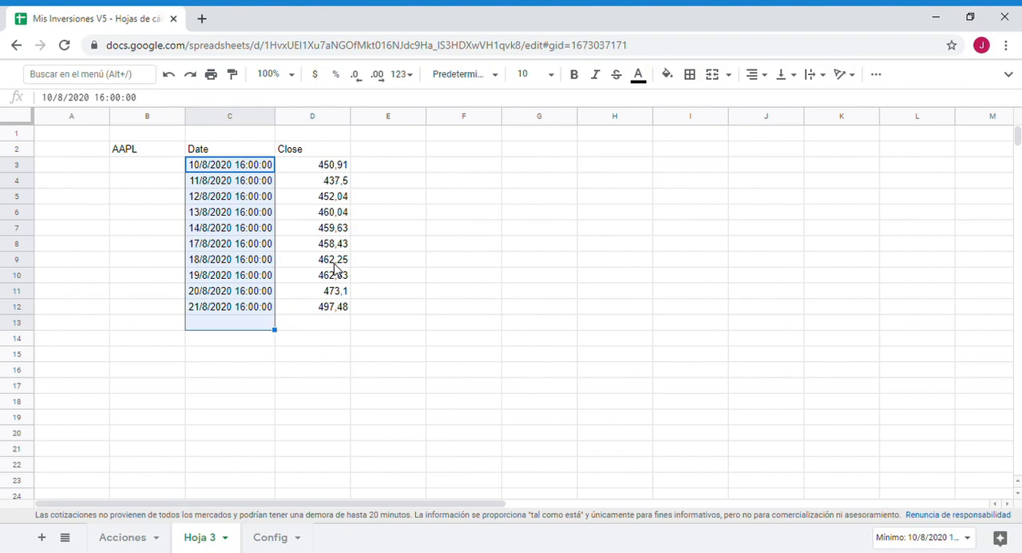
drag(334, 168, 338, 327)
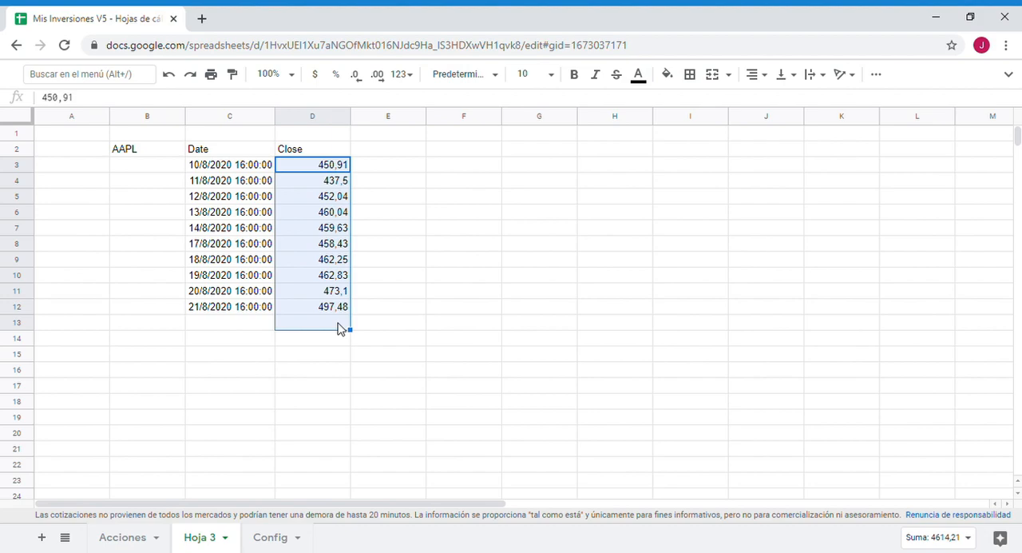
- Wrap the GOOGLEFINANCE formula in C2 in a QUERY with "select Col2" and 0 header rows to return only the prices
click(206, 152)
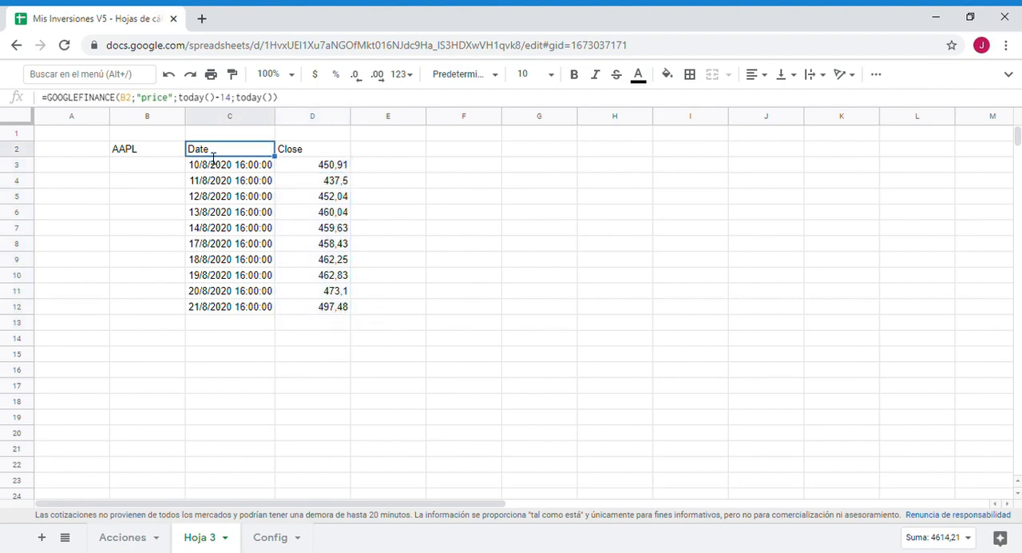
double_click(205, 154)
click(198, 153)
text(query()
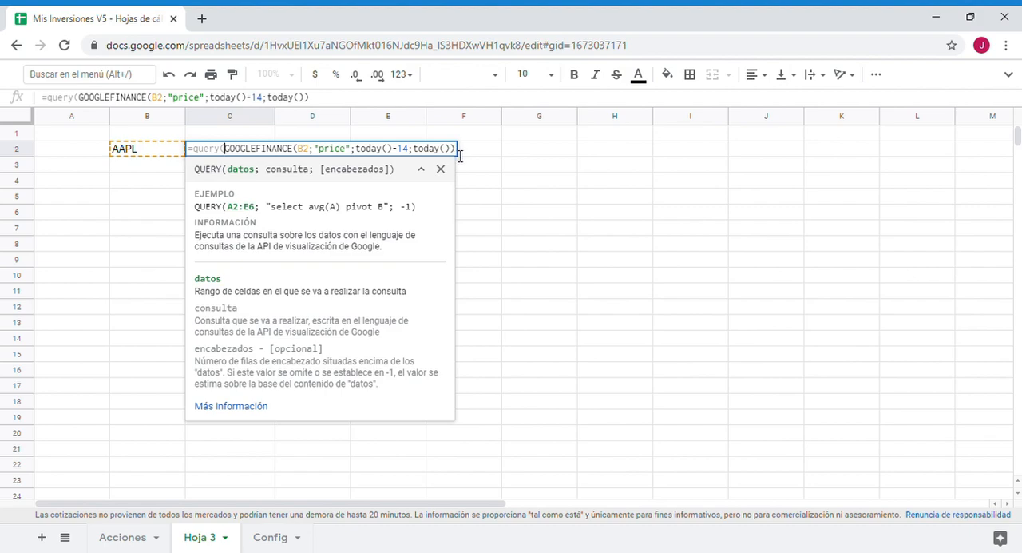
text(;")
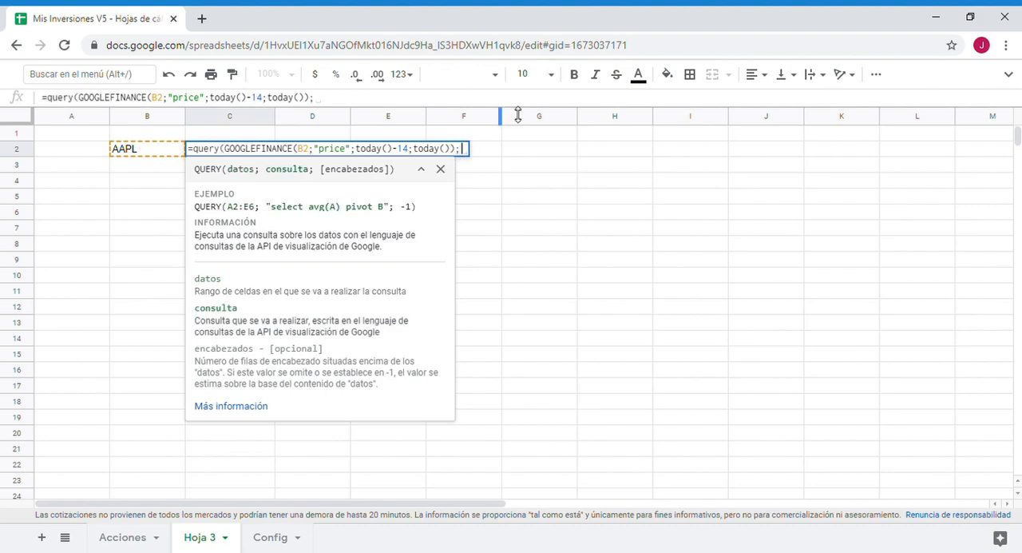
text(as)
key(BackSpace)
key(BackSpace)
text(sele)
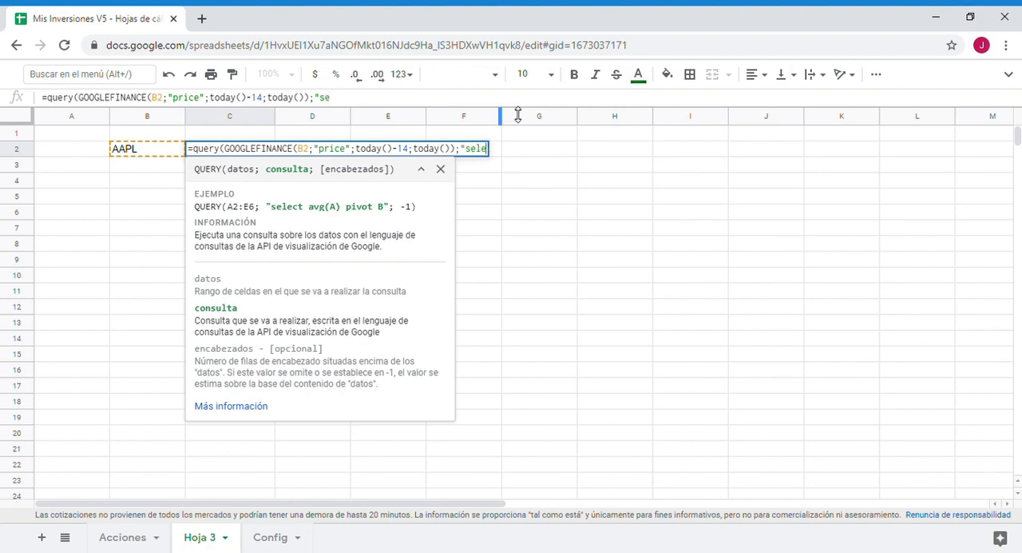
text(ct Col)
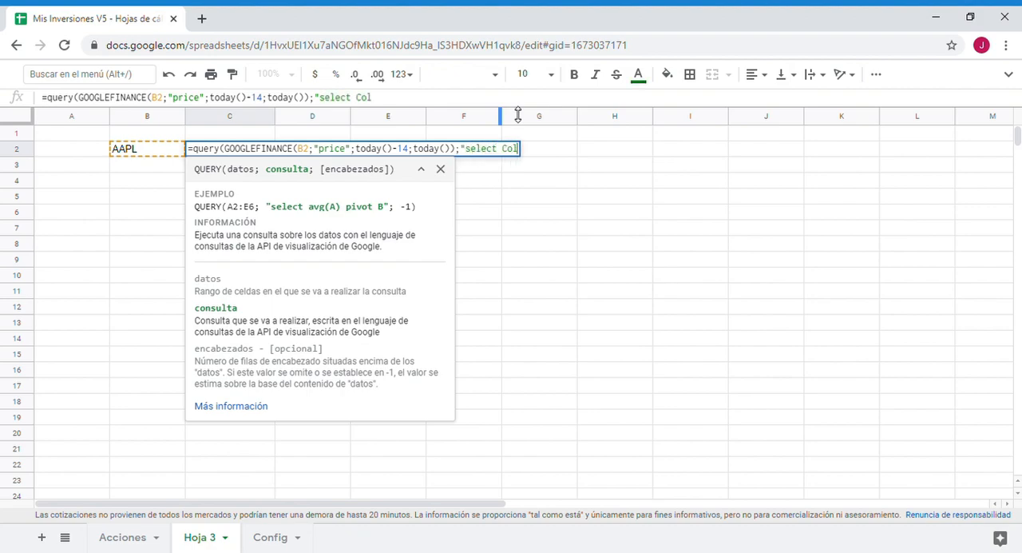
text(2";)
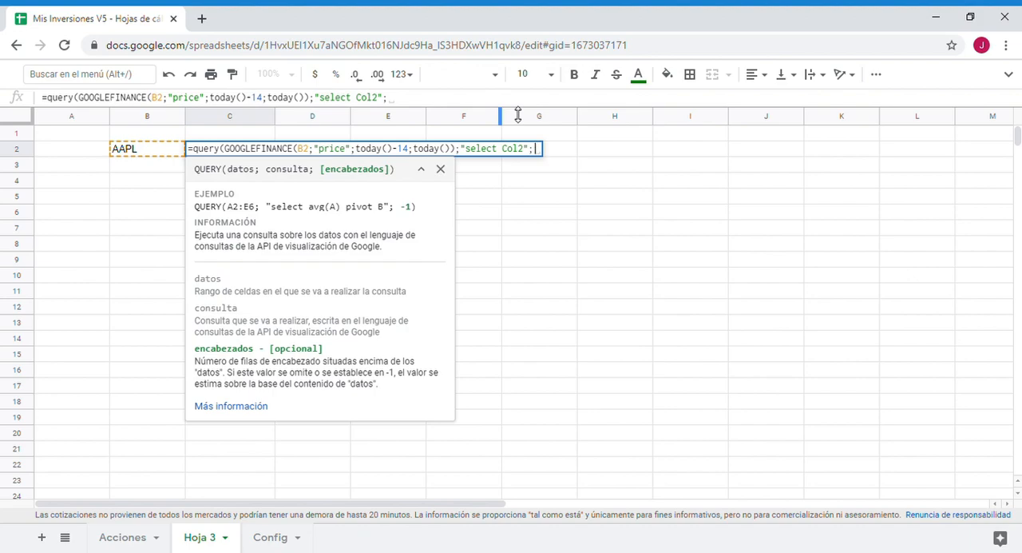
text(0))
key(Return)
drag(260, 169, 261, 314)
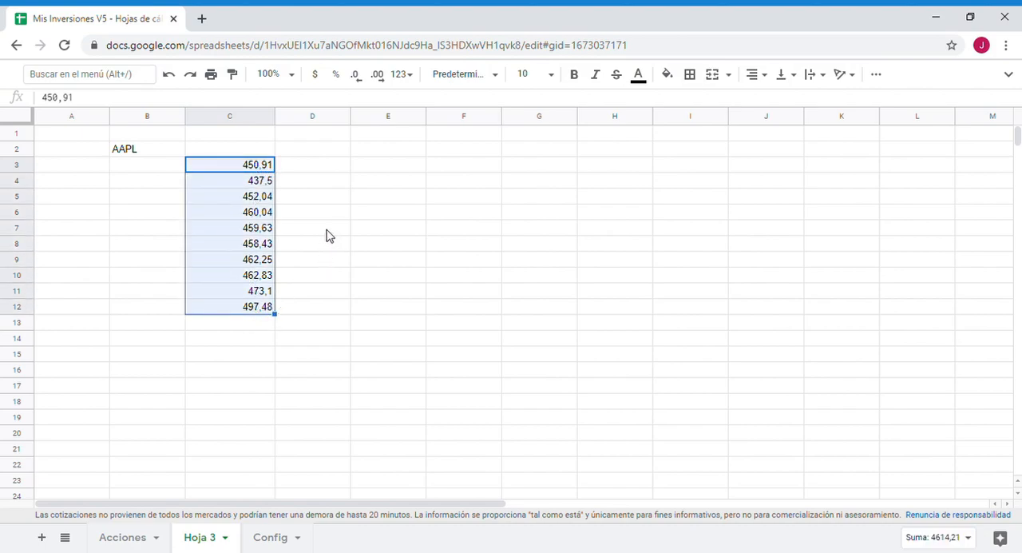
click(247, 150)
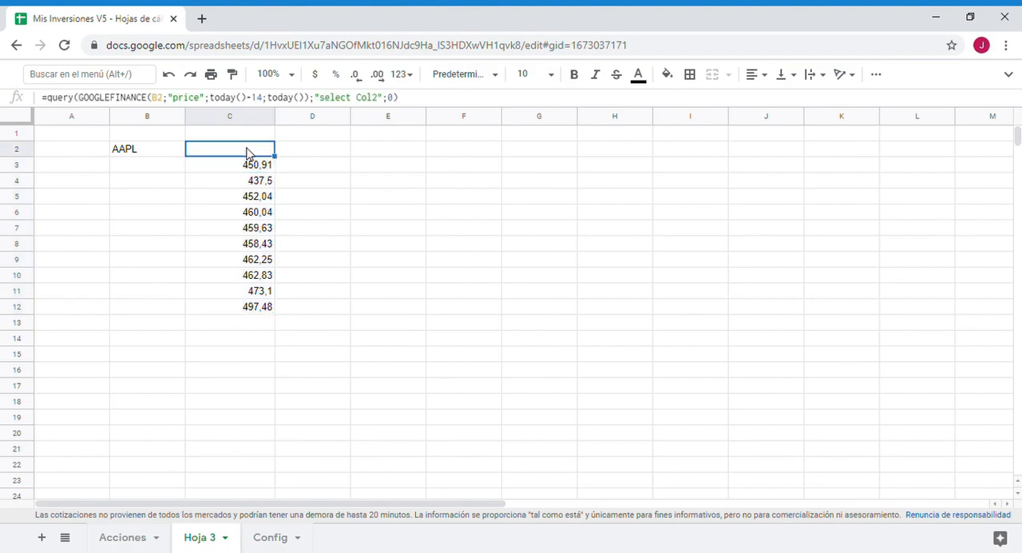
click(55, 99)
text(sparkline()
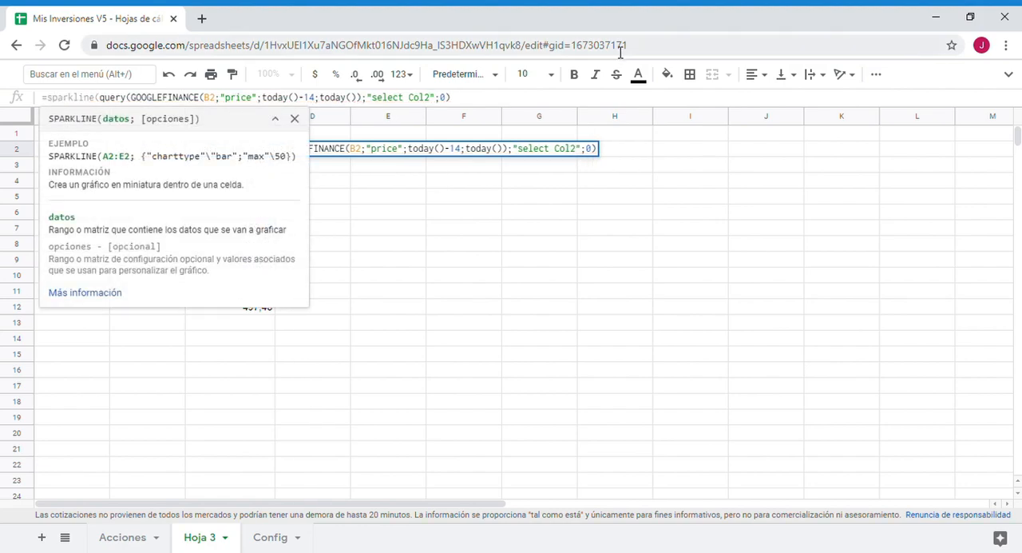
click(453, 116)
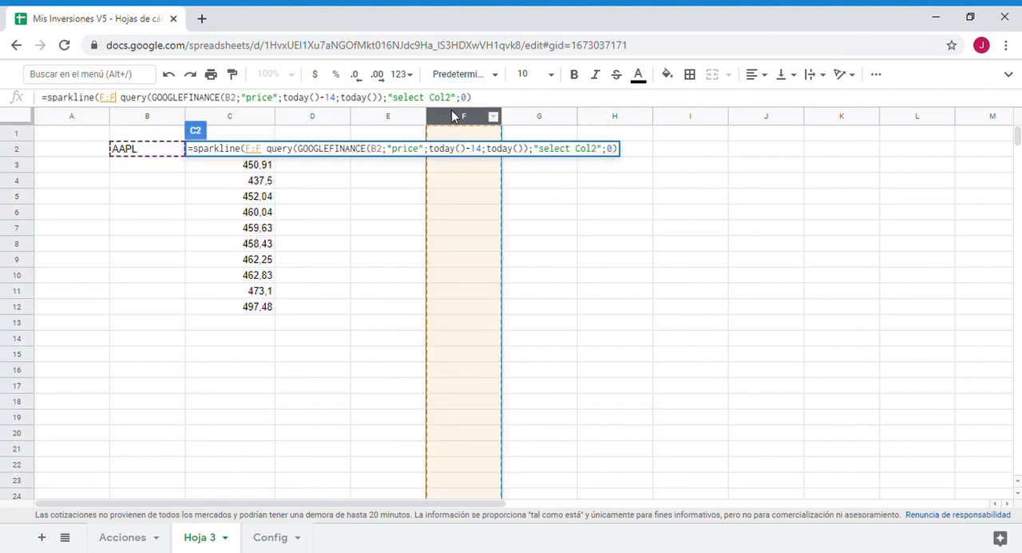
key(Escape)
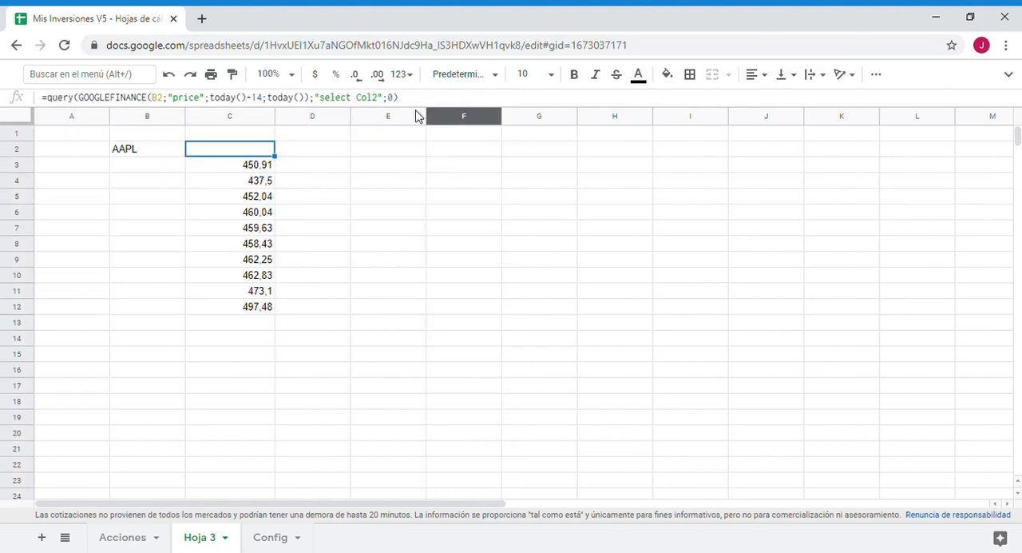
- Try to wrap the QUERY formula in C2 in a sparkline function
click(47, 96)
text(sparckli)
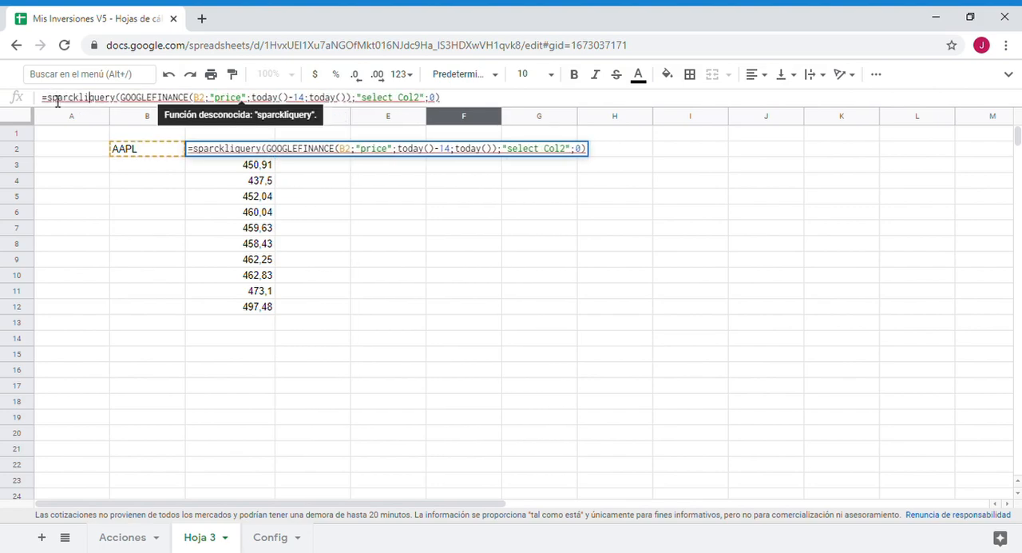
text(ne()
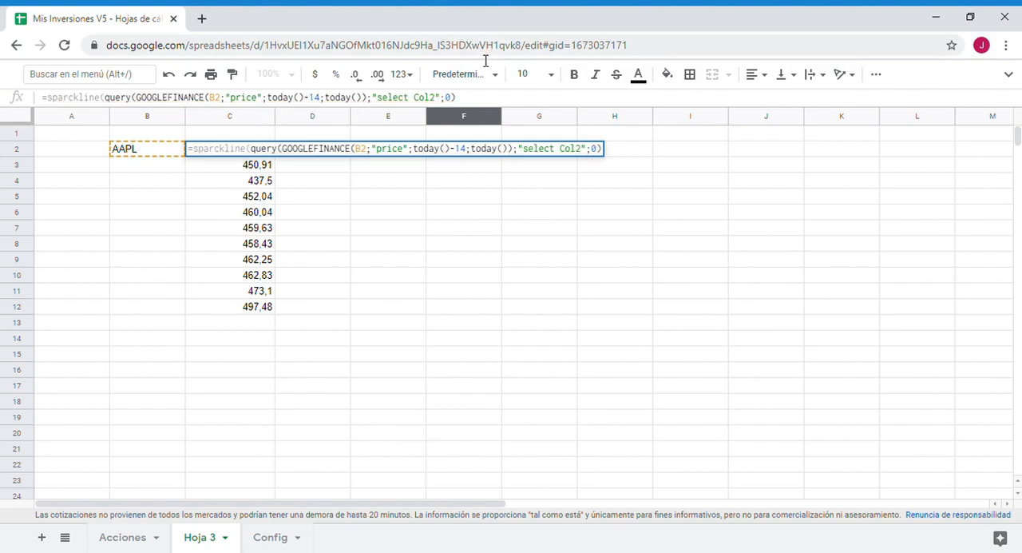
click(458, 97)
text())
key(Return)
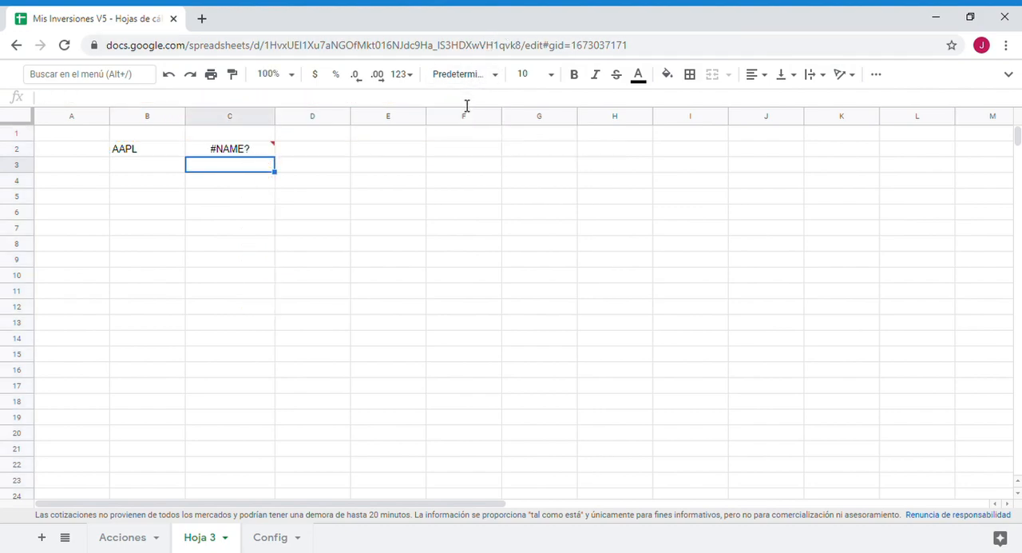
- Undo the last change to the C2 formula, restoring the plain QUERY version
double_click(232, 153)
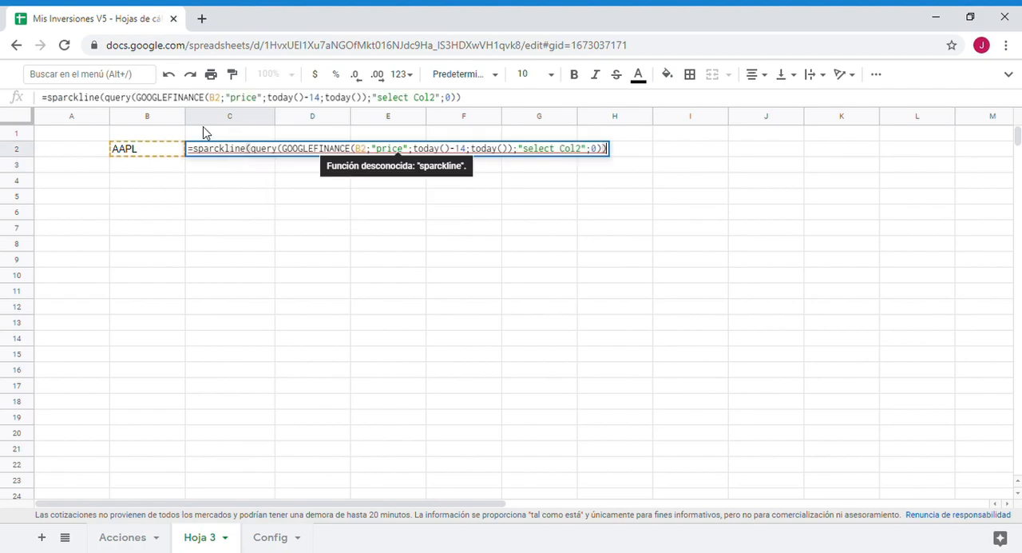
key(Escape)
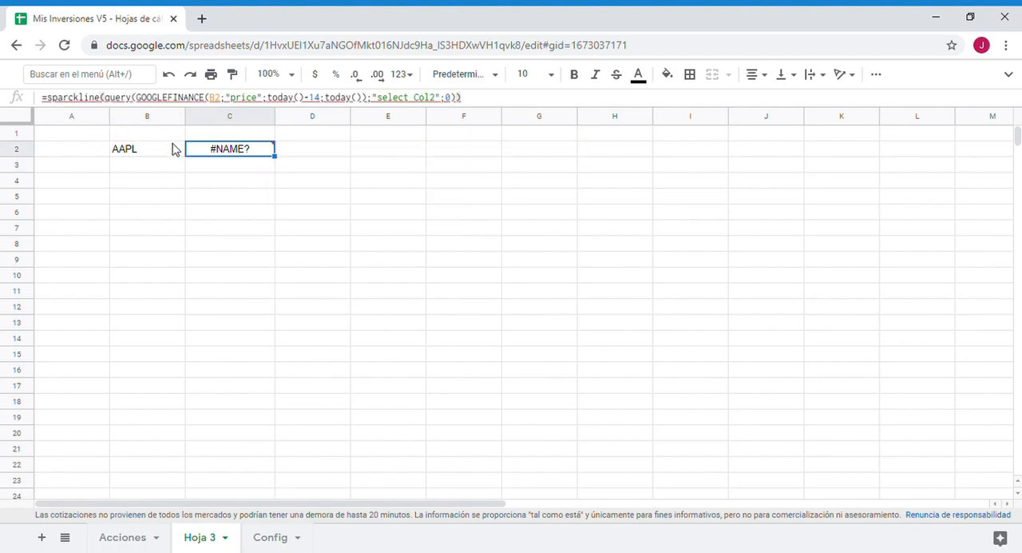
click(97, 99)
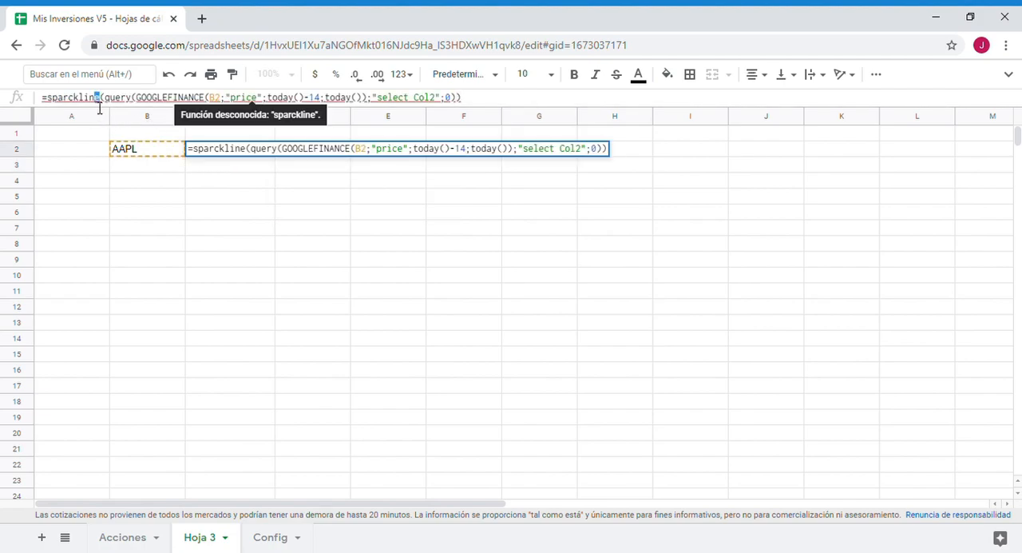
drag(102, 108, 66, 107)
text(f)
key(Escape)
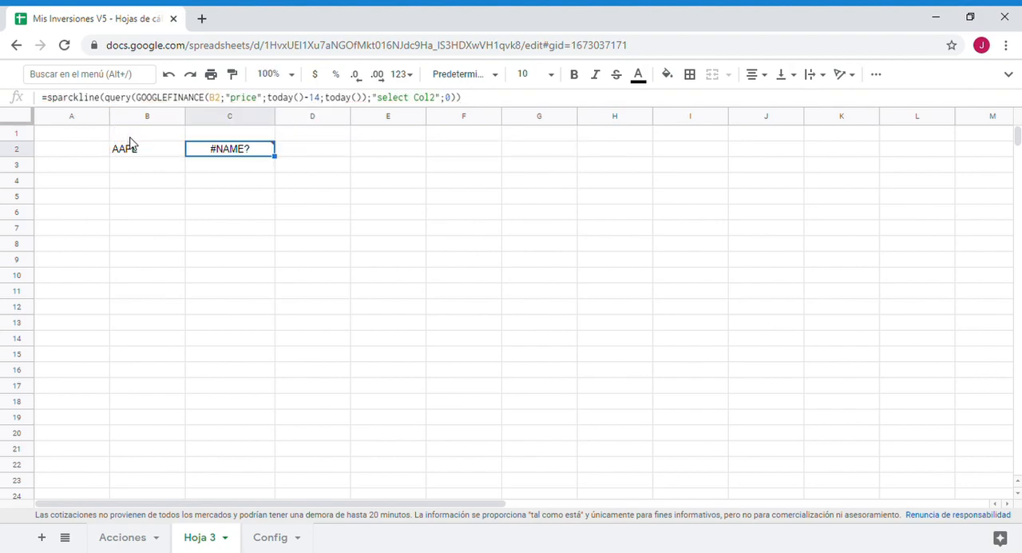
click(171, 76)
click(412, 277)
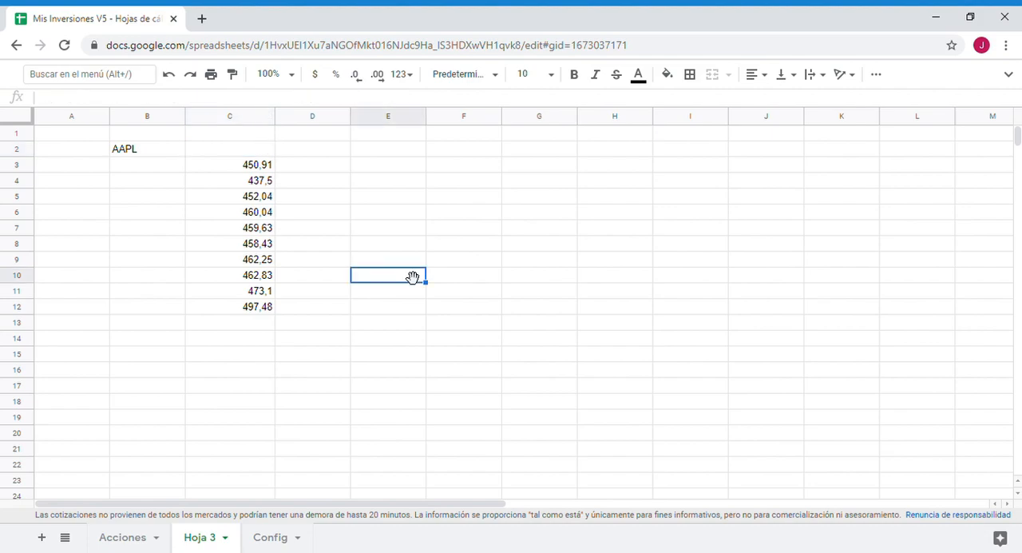
- Wrap the QUERY formula in C2 of Hoja 3 in a SPARKLINE function
click(250, 153)
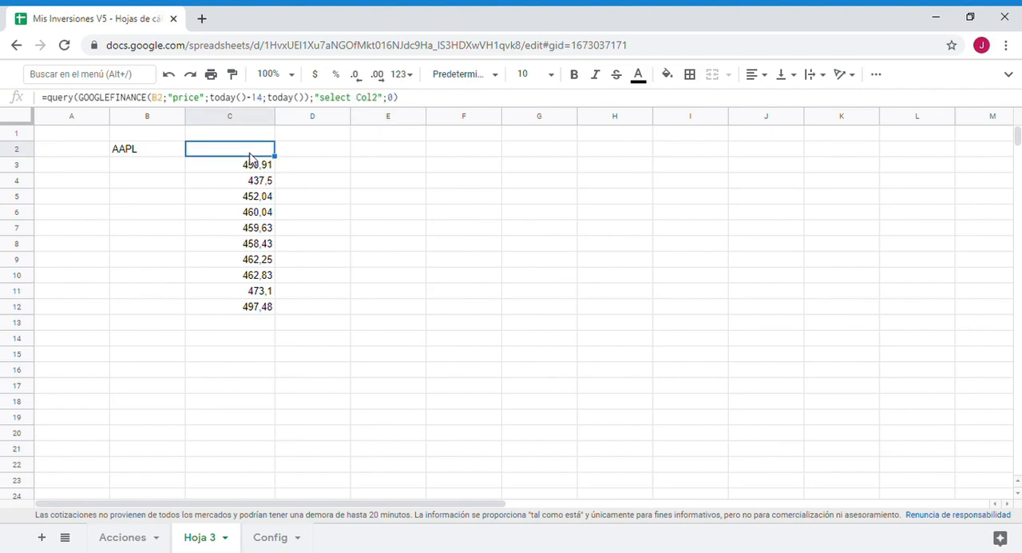
click(56, 99)
text(sparkline)
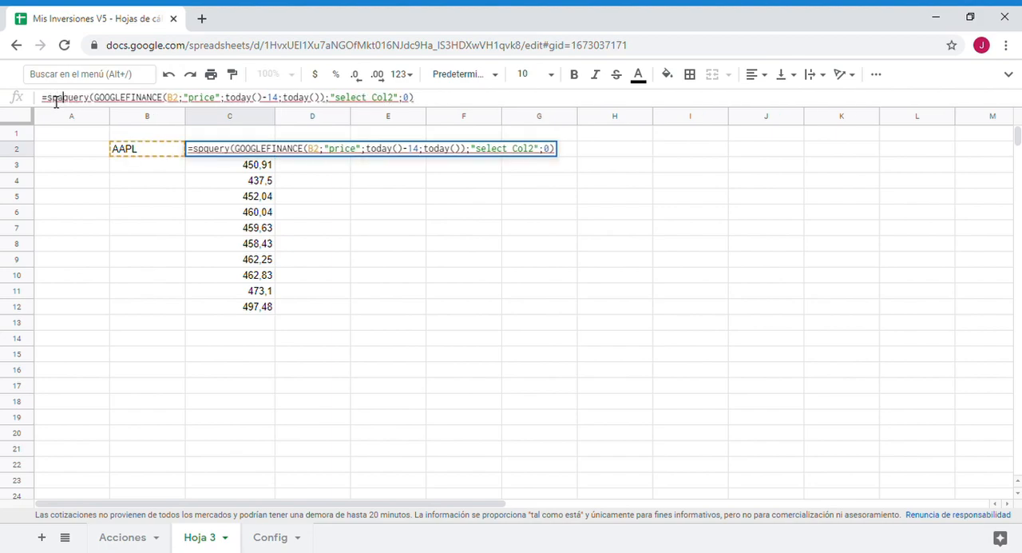
text(()
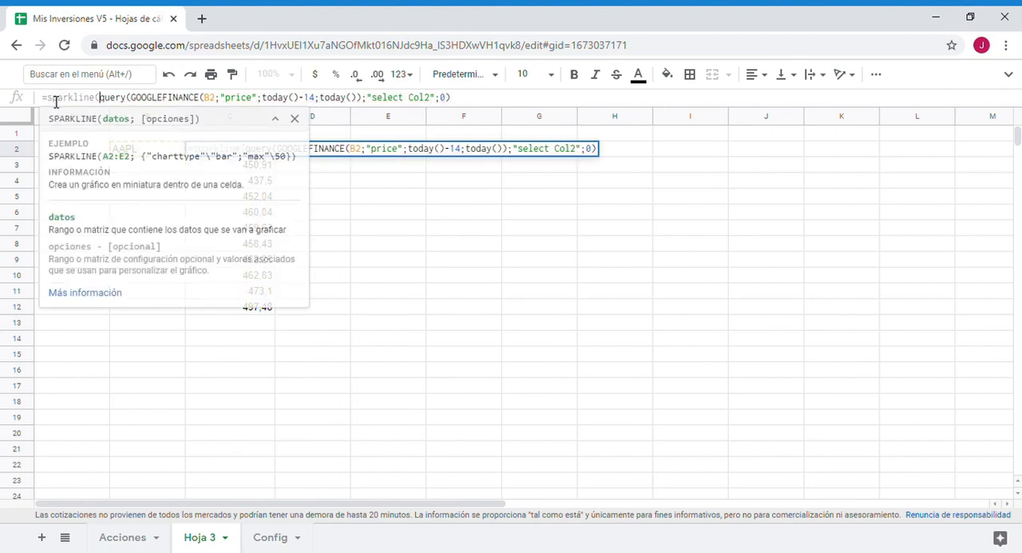
click(467, 100)
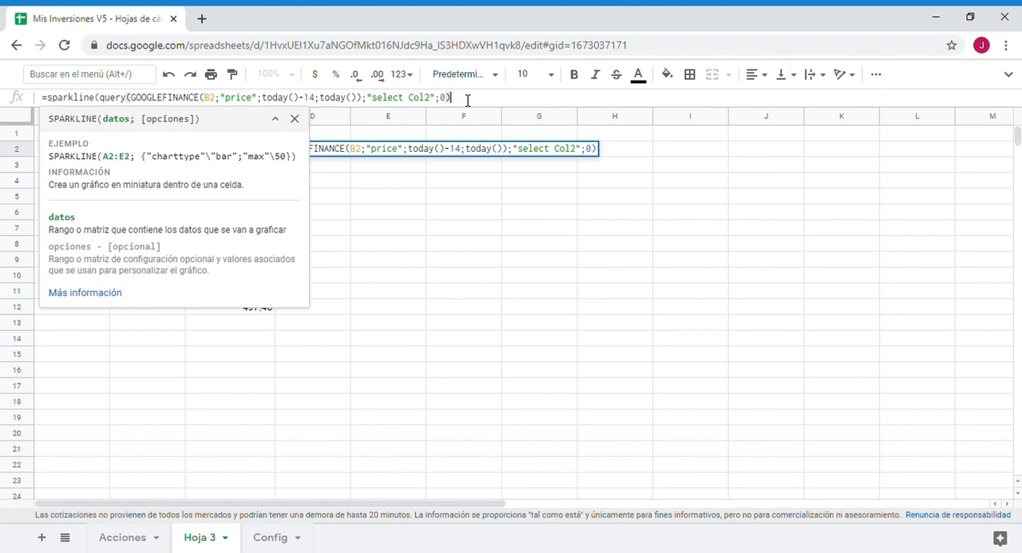
key(Return)
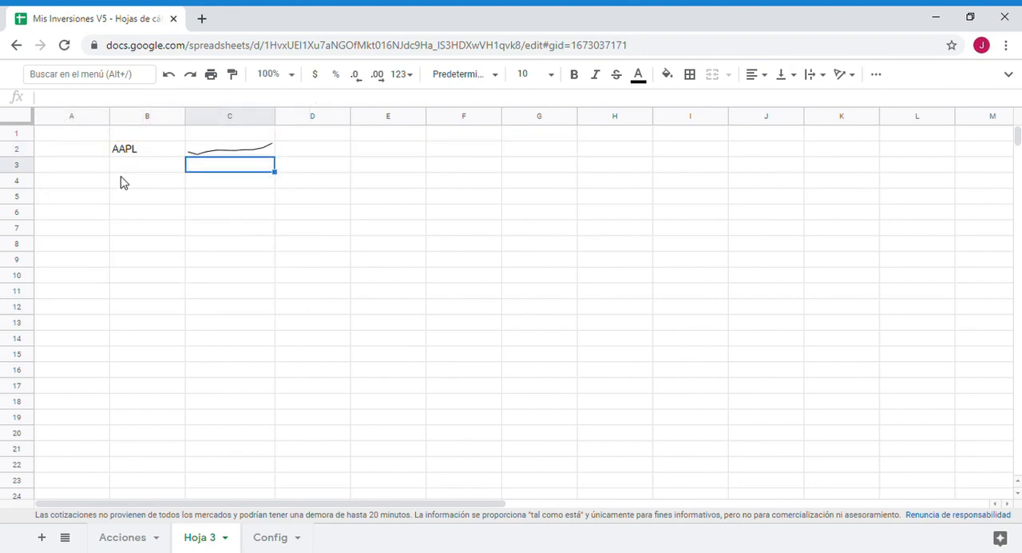
- Copy the ;{"charttype"\"column"} option from the C2 formula on the Acciones sheet, leaving that formula unedited
click(139, 539)
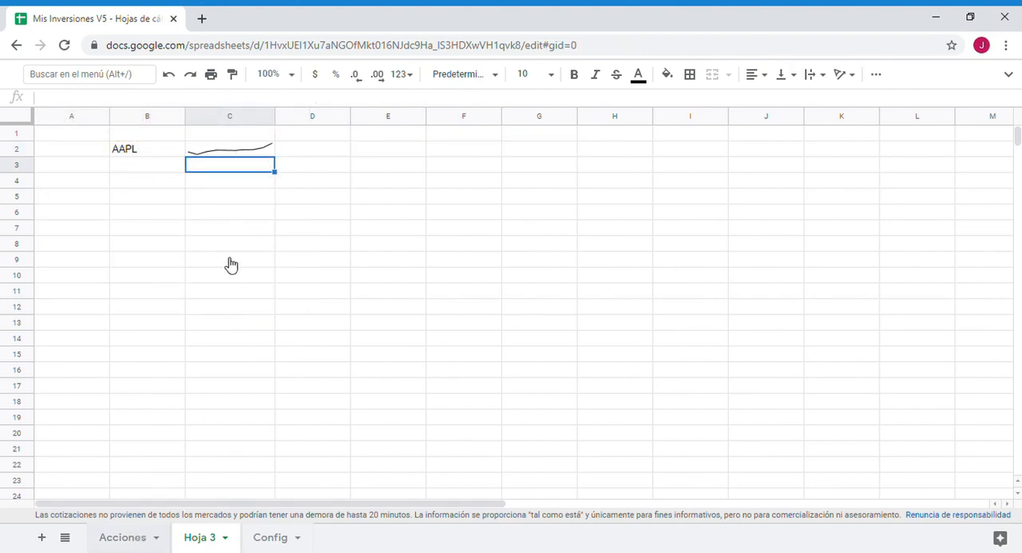
drag(340, 103, 424, 107)
drag(330, 104, 458, 105)
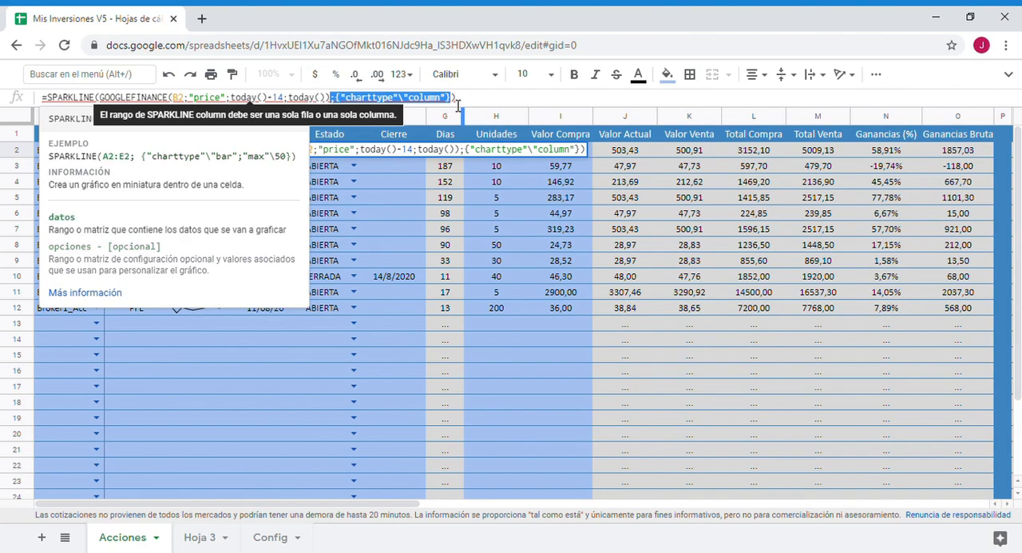
key(ctrl+c)
key(Escape)
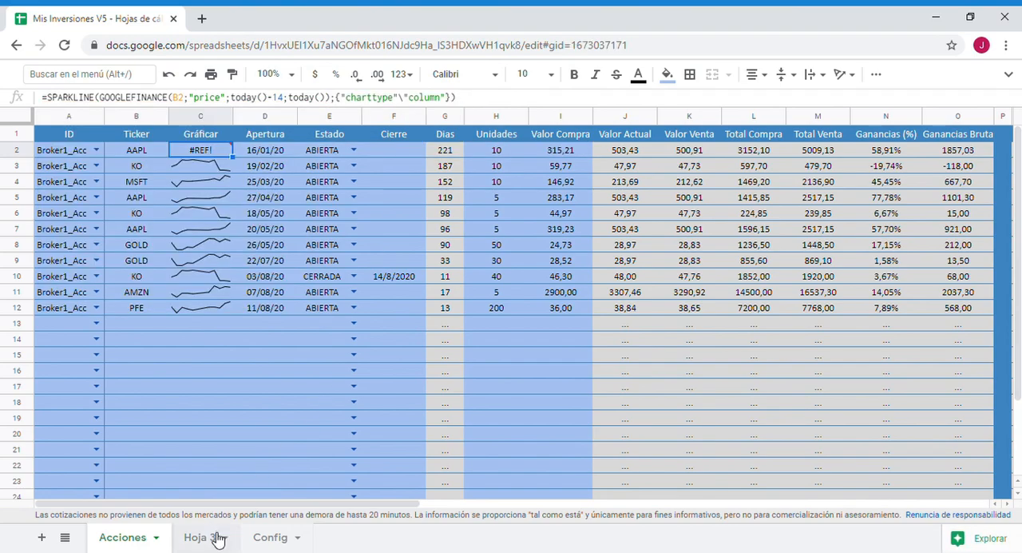
- Add the copied ;{"charttype"\"column"} option to the SPARKLINE formula in C2 of Hoja 3, after the QUERY argument
click(217, 540)
click(249, 151)
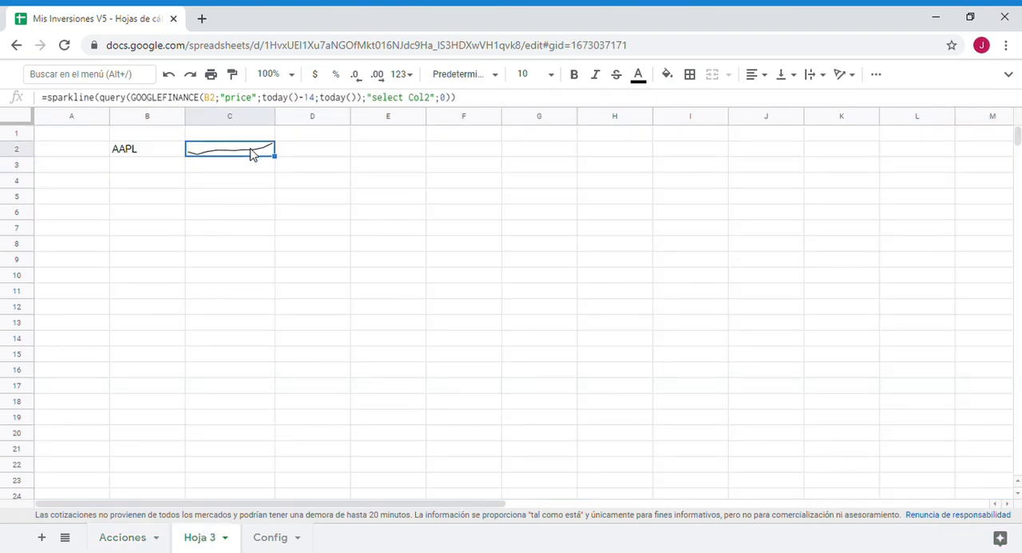
click(460, 104)
key(ctrl+v)
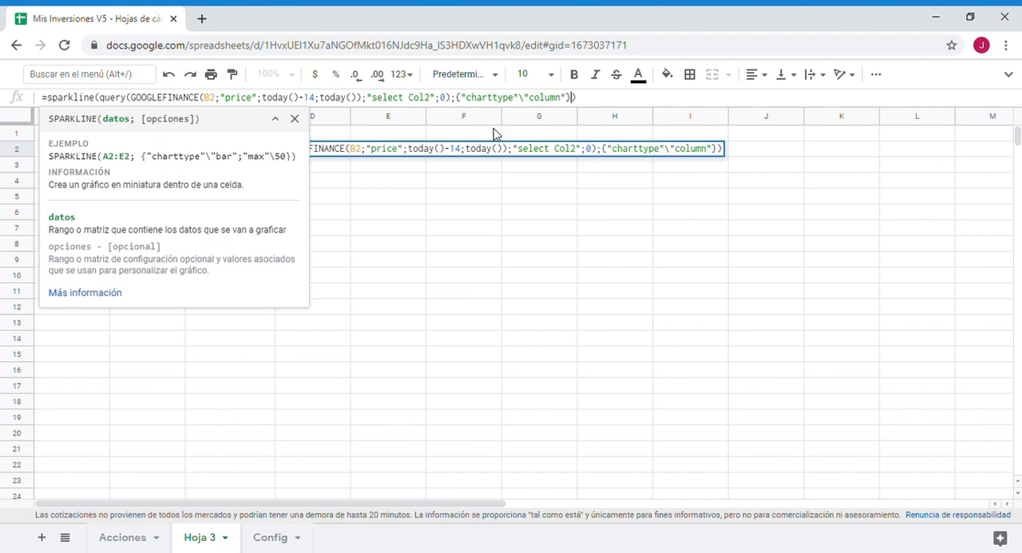
key(Return)
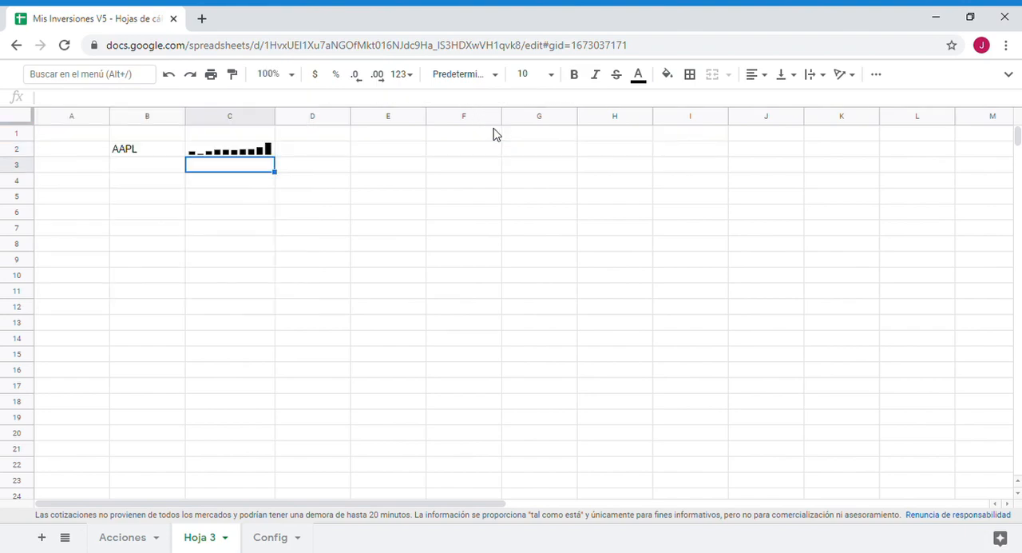
- Copy the complete sparkline formula from C2 of Hoja 3 and replace the C2 formula on the Acciones sheet with it
click(236, 152)
drag(600, 103, 45, 115)
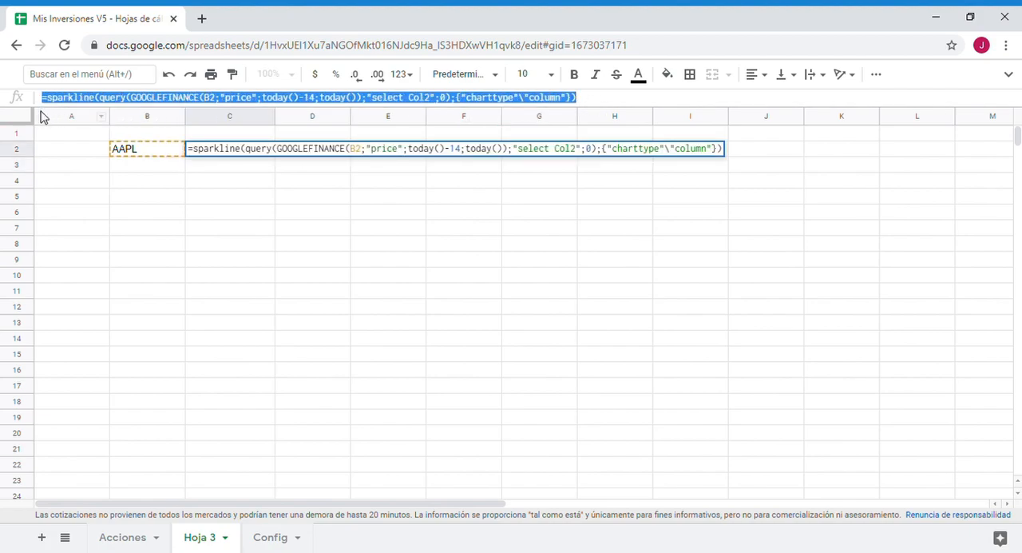
key(Escape)
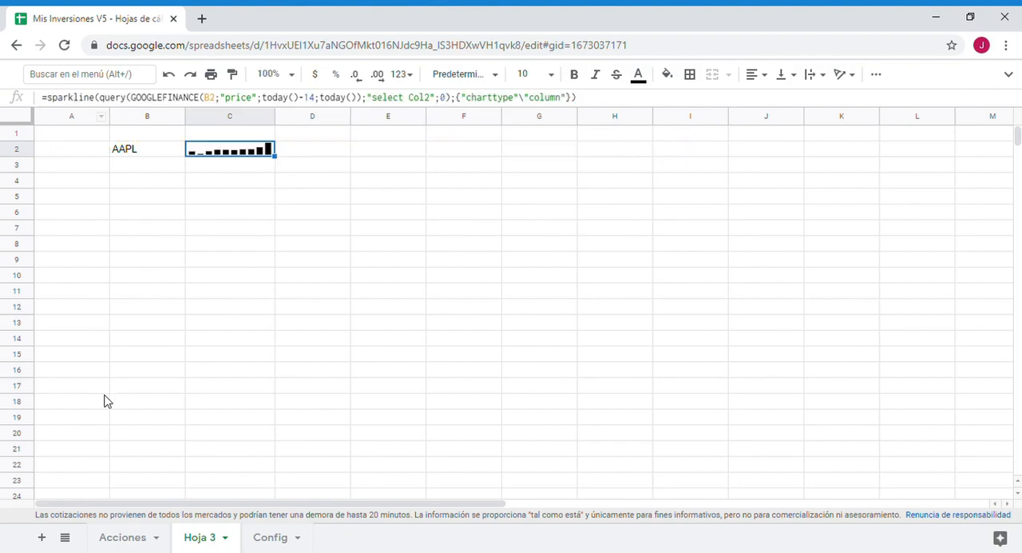
click(125, 539)
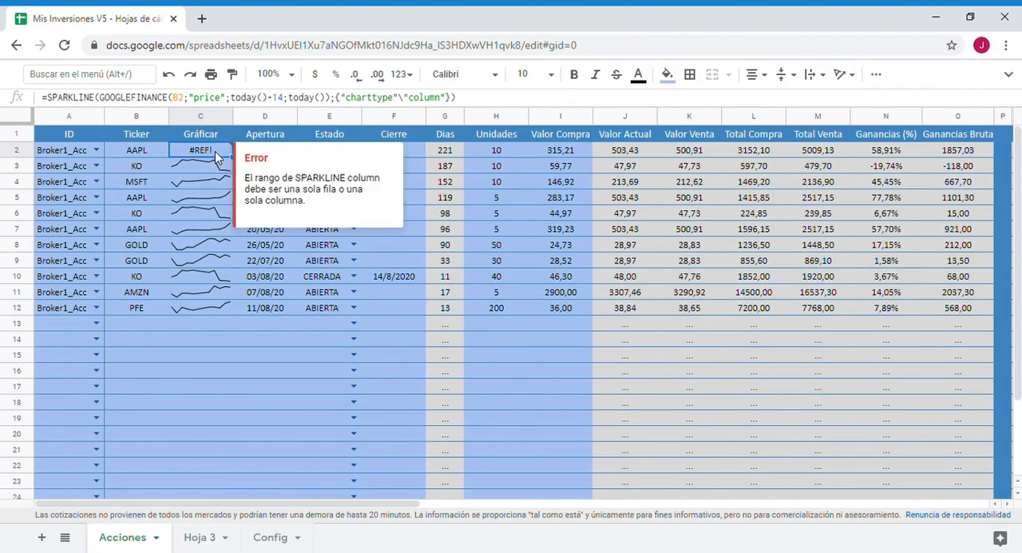
double_click(215, 151)
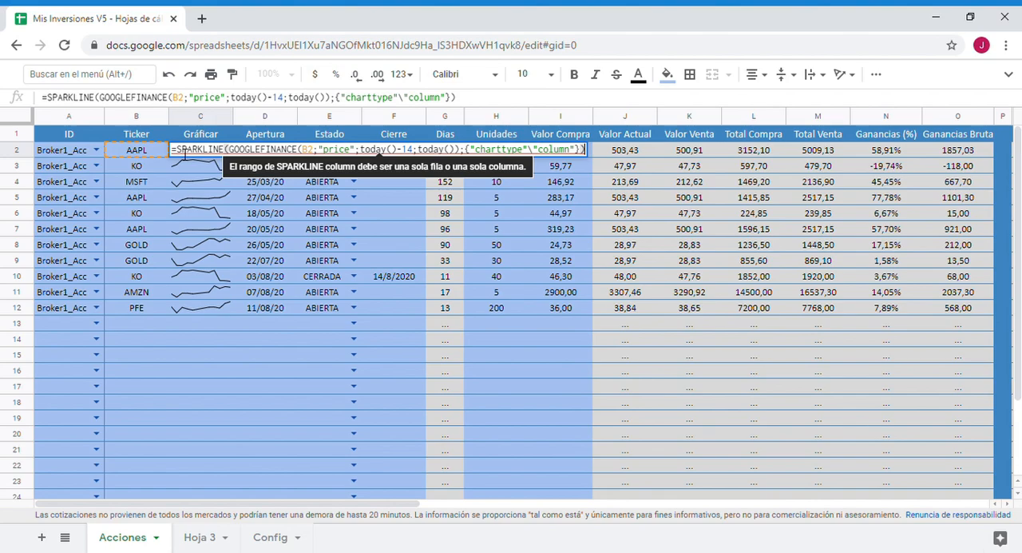
drag(172, 150, 588, 182)
key(ctrl+v)
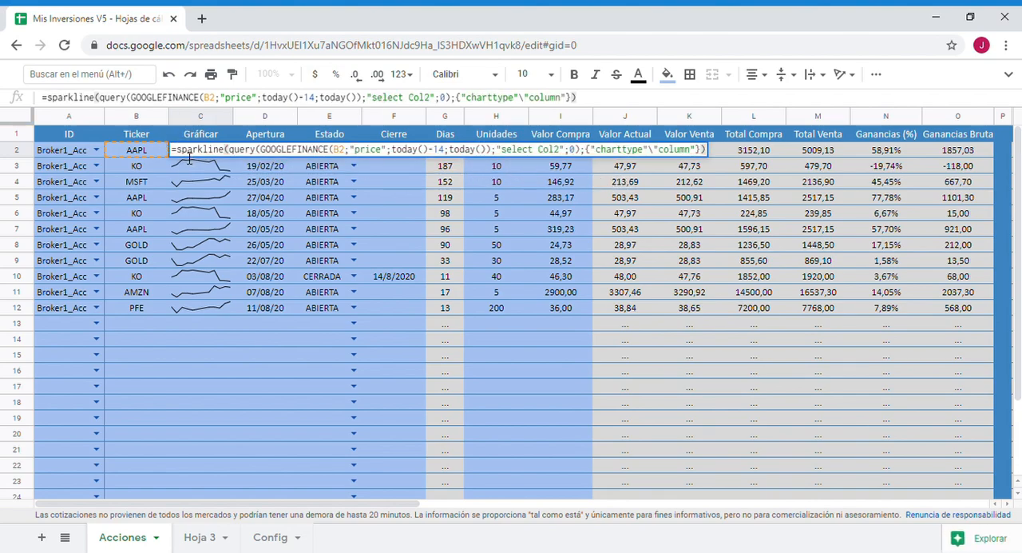
- Wrap the C2 sparkline formula in an IF that returns "..." when B2=0 and the sparkline otherwise
click(180, 154)
text(if()
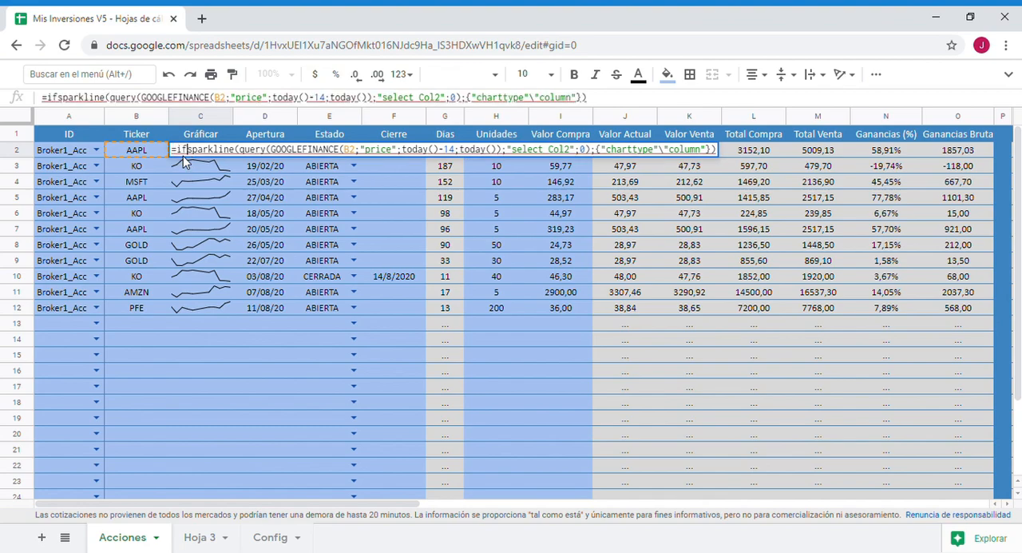
click(134, 150)
text(=0; )
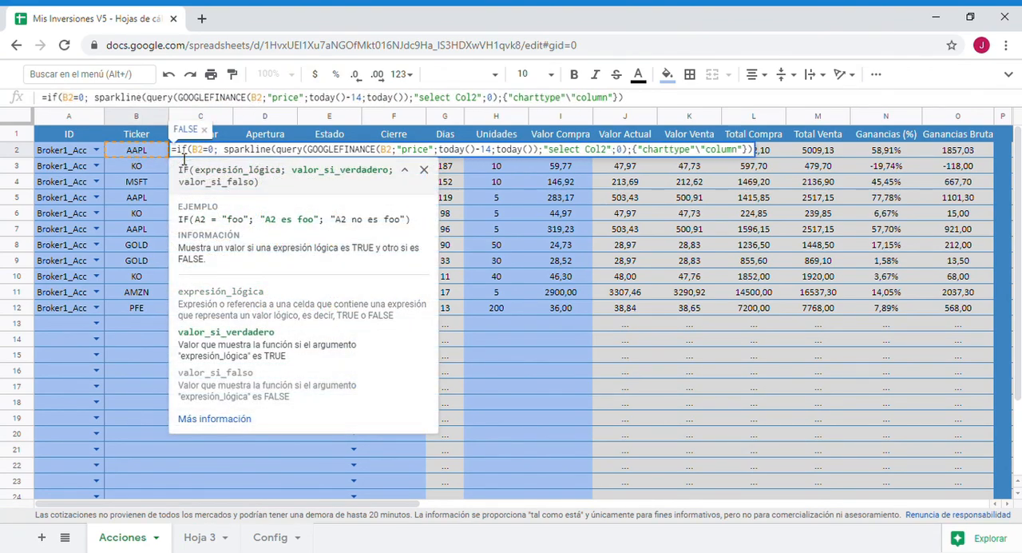
text("...")
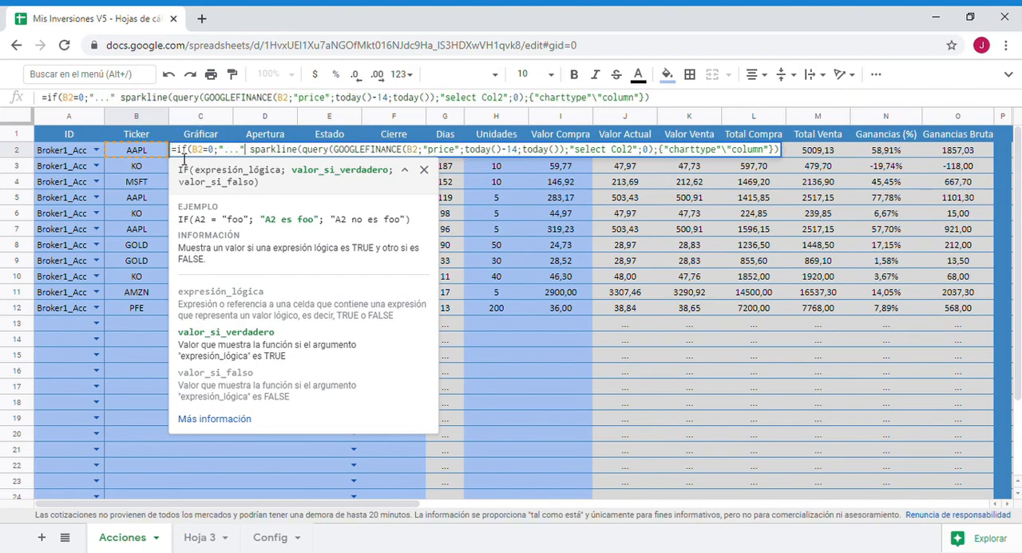
text(;)
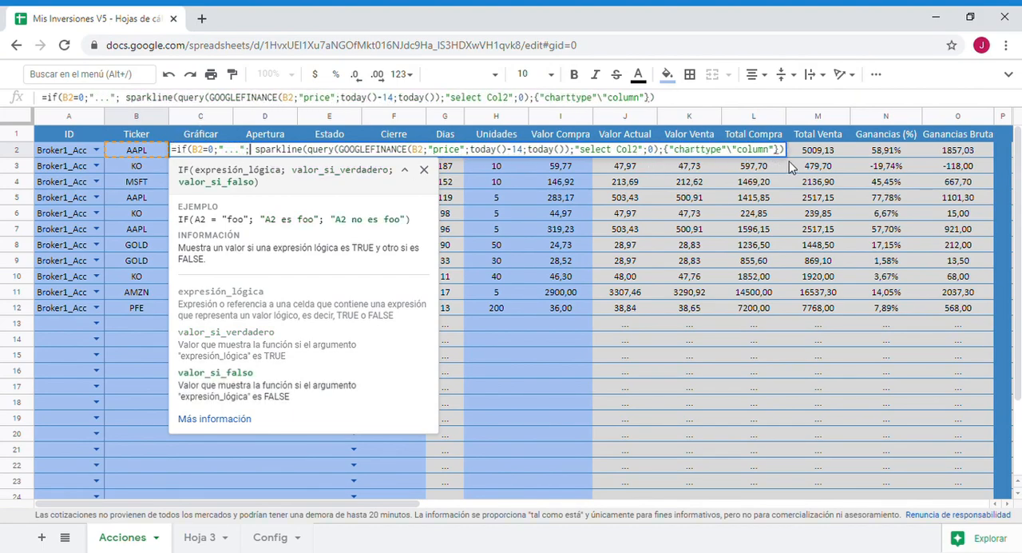
key(Return)
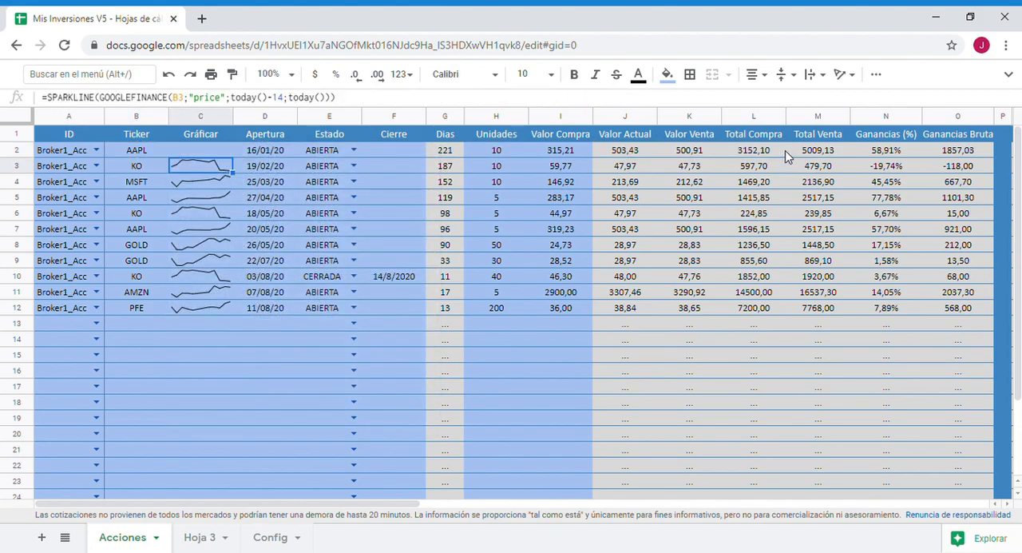
key(Up)
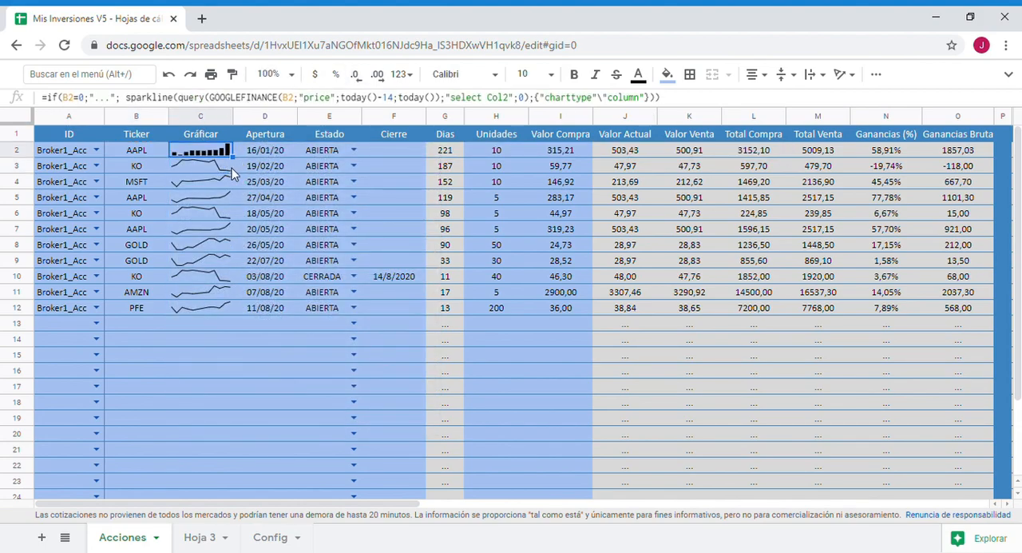
- Fill the C2 formula down the Gráficar column through the table's empty rows
drag(214, 286, 199, 473)
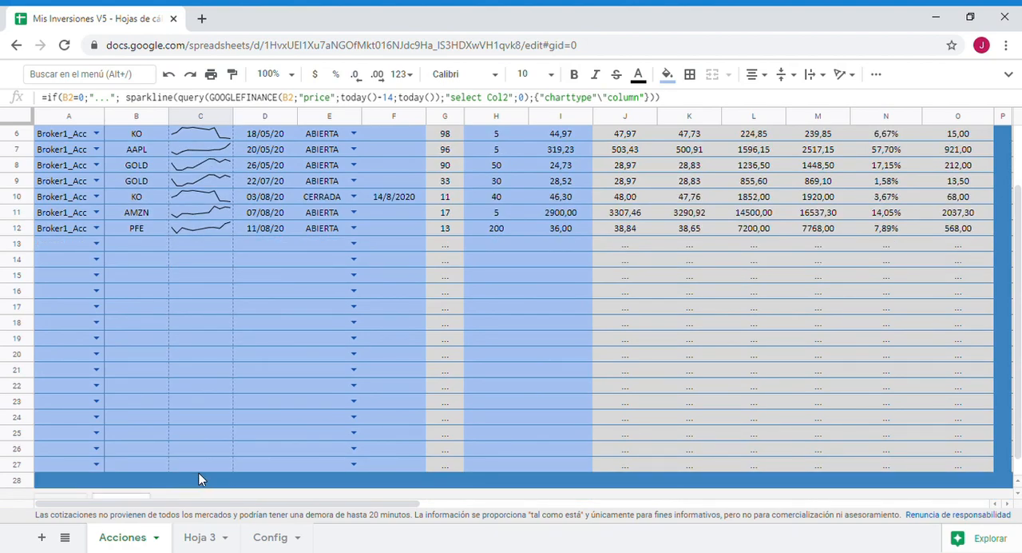
click(273, 386)
scroll(271, 363, up, 2)
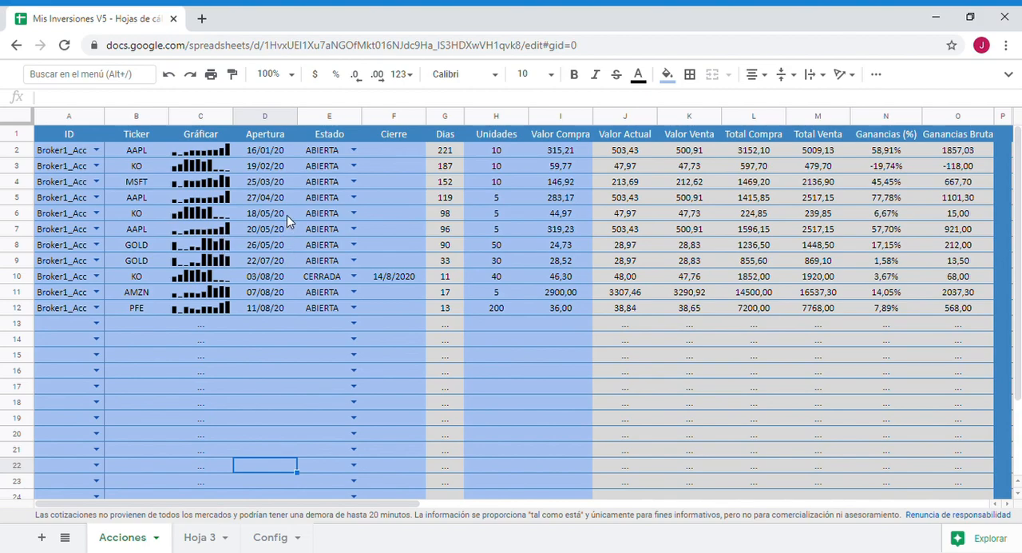
- Open the full SPARKLINE help page from the C2 formula and examine the chart types and the line and column chart options
click(201, 150)
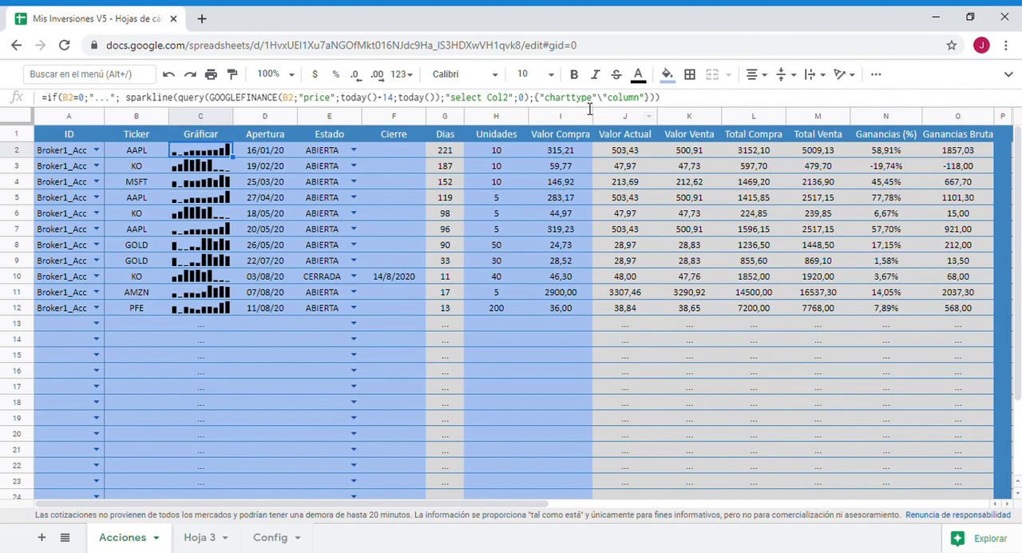
click(185, 99)
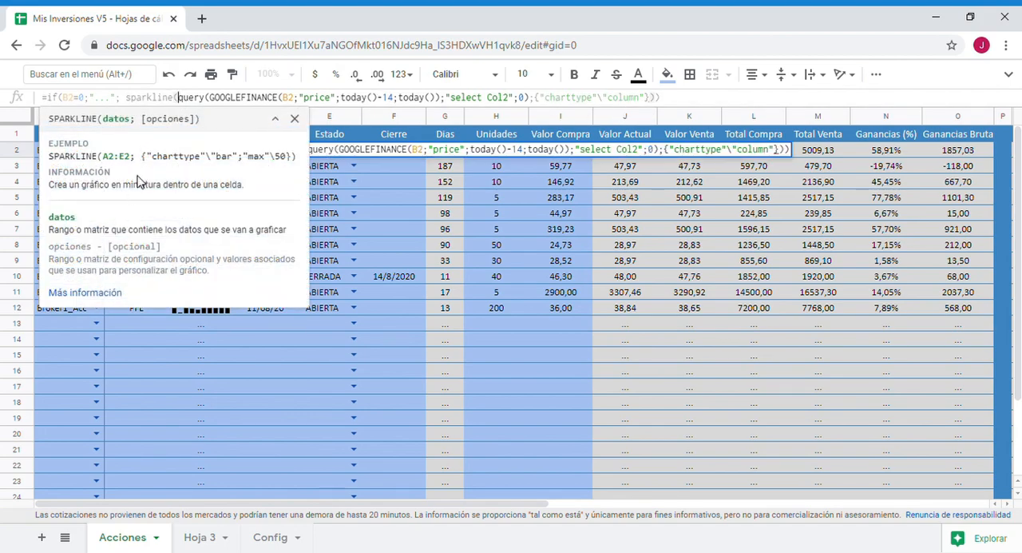
click(84, 292)
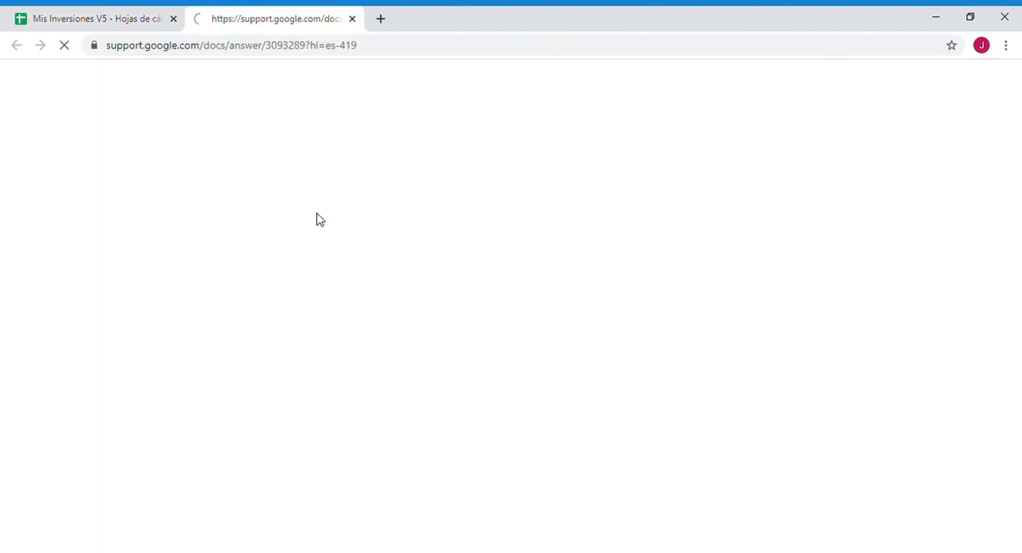
scroll(228, 336, down, 5)
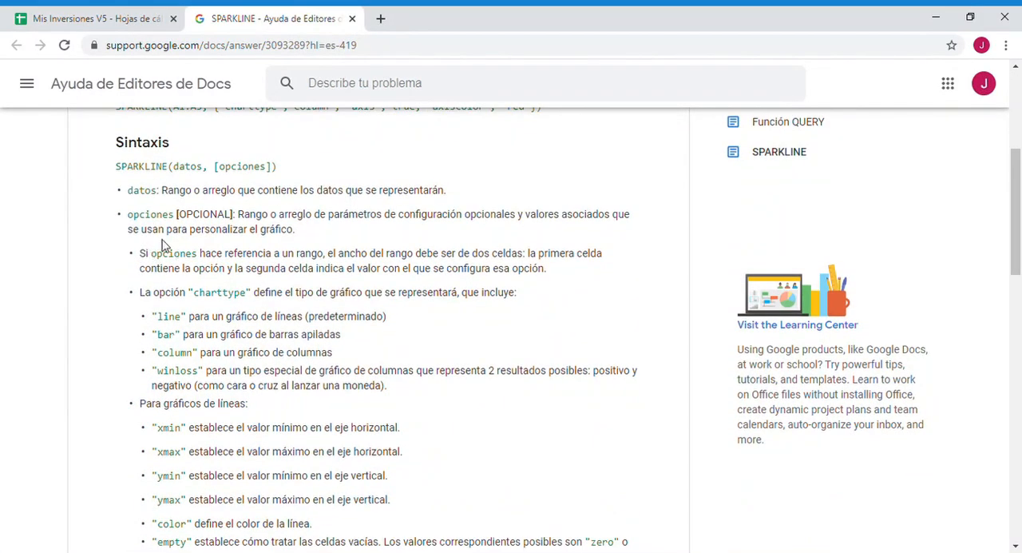
scroll(175, 325, down, 4)
scroll(196, 308, up, 3)
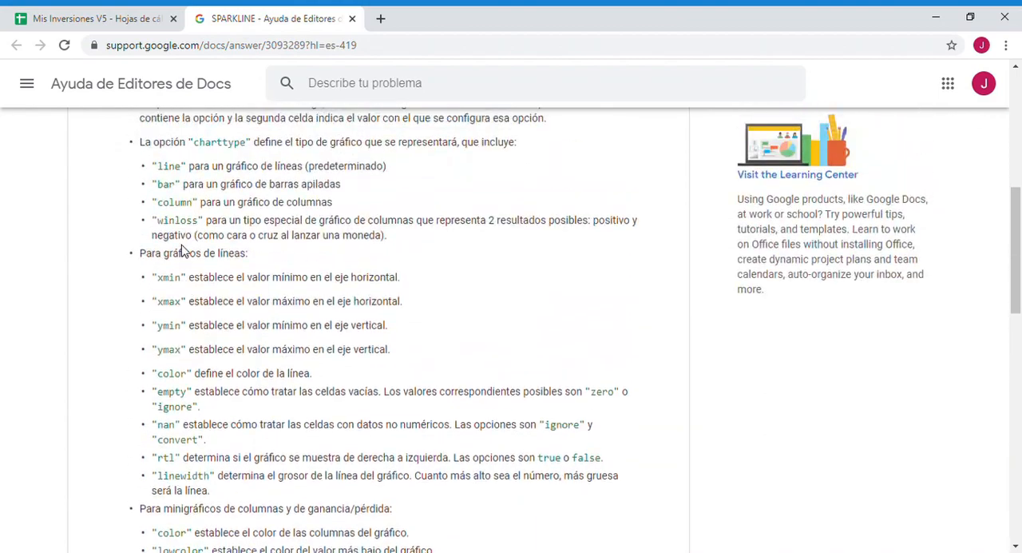
drag(210, 263, 245, 260)
scroll(240, 321, down, 2)
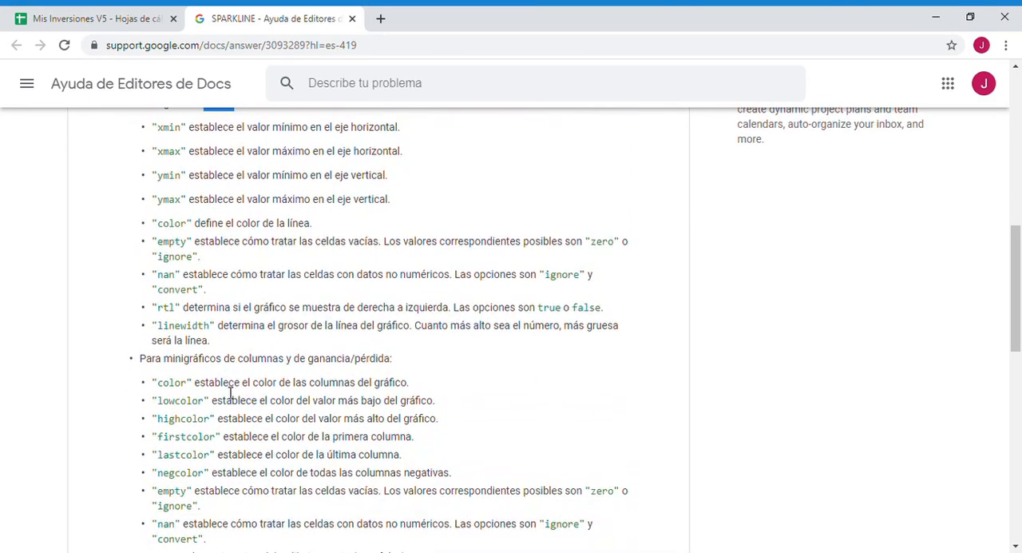
double_click(245, 364)
drag(296, 367, 267, 364)
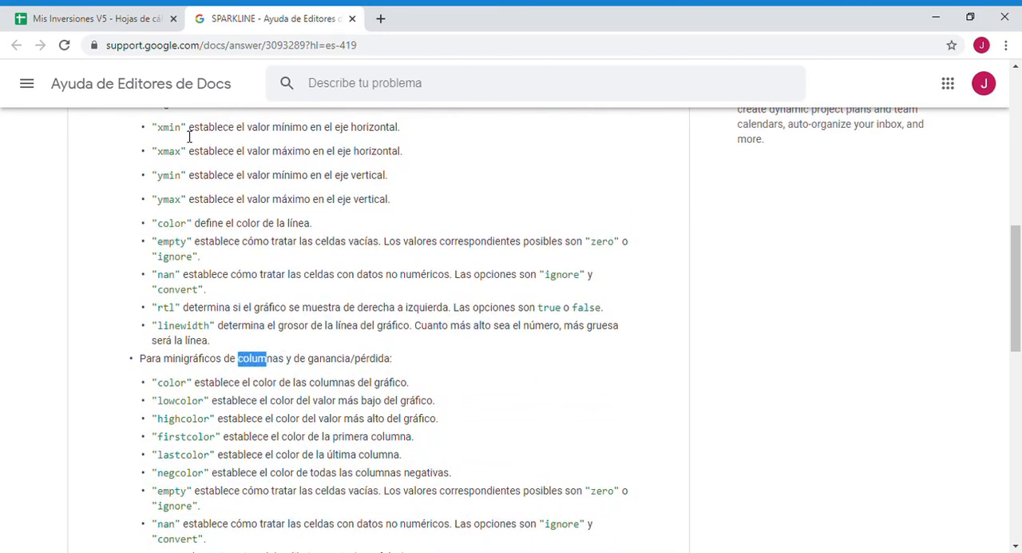
scroll(183, 383, down, 1)
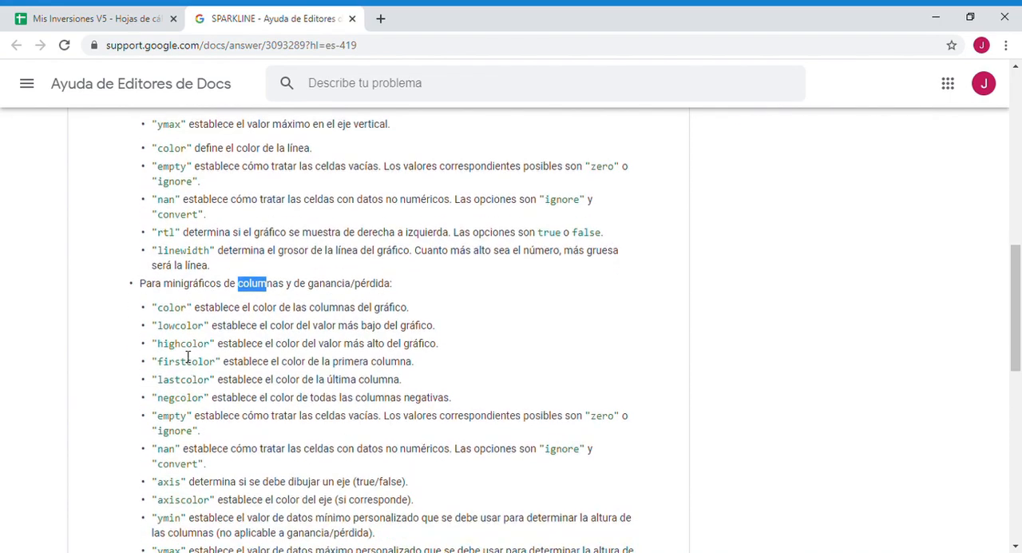
- Return to the Mis Inversiones V5 spreadsheet, dismiss the SPARKLINE function help and leave the C2 formula without changes
click(143, 16)
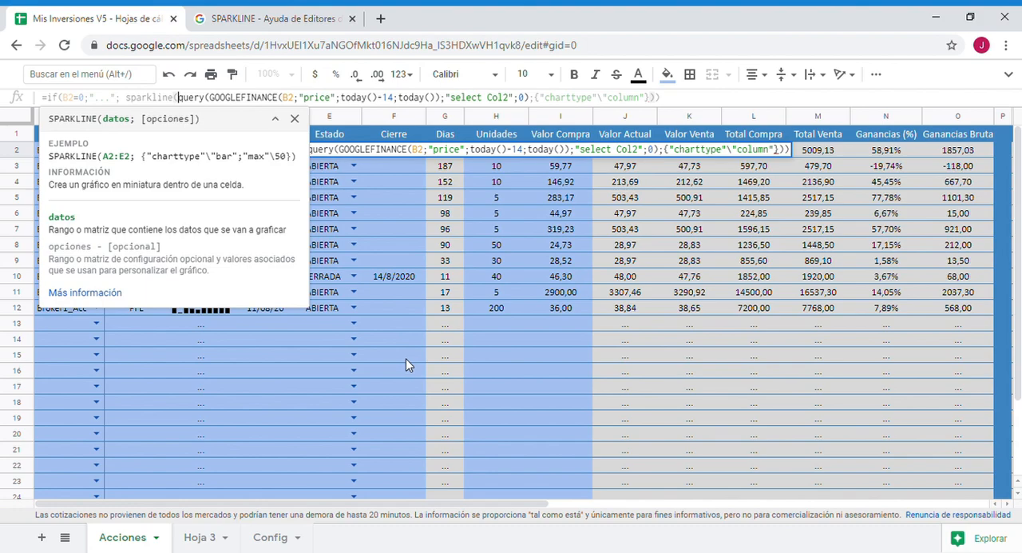
click(294, 118)
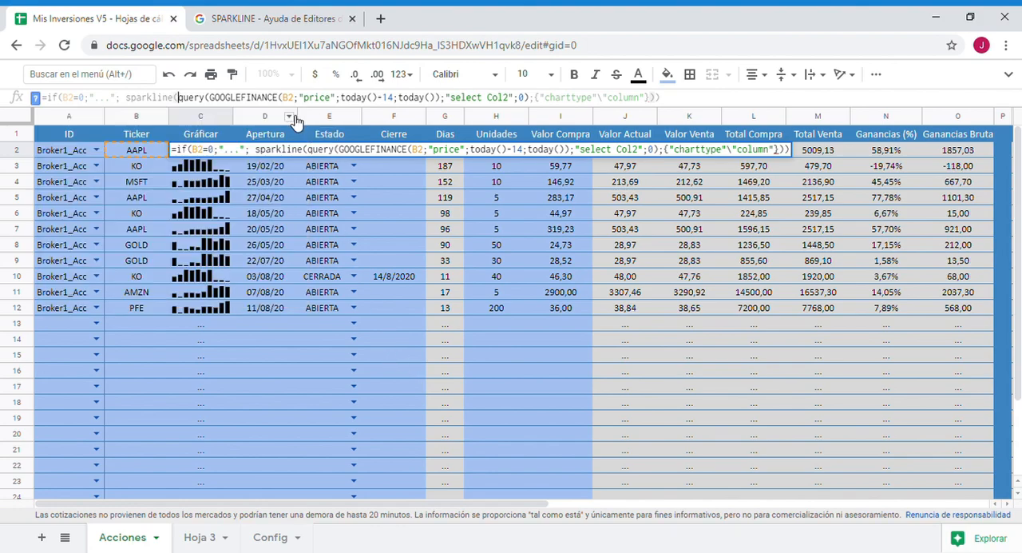
key(Escape)
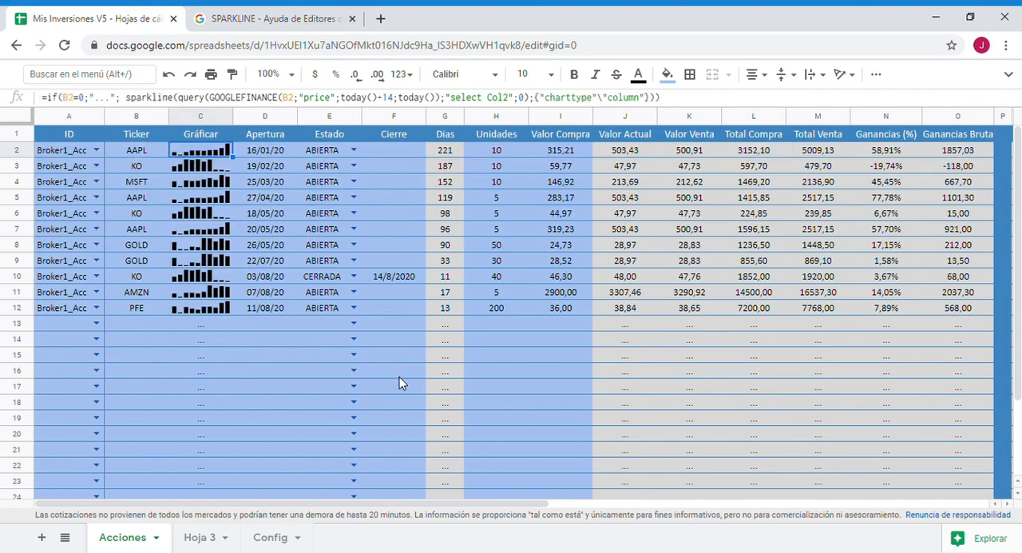
- Copy the formatting of the Total Abierto label to the empty cells Y26:Y27 below the totals block
scroll(398, 377, down, 2)
drag(329, 504, 775, 530)
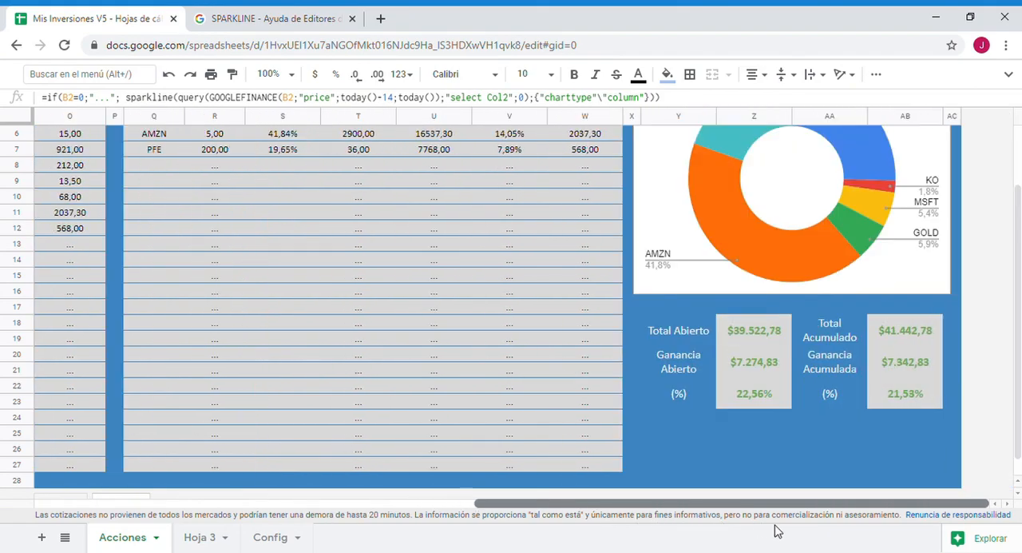
click(683, 437)
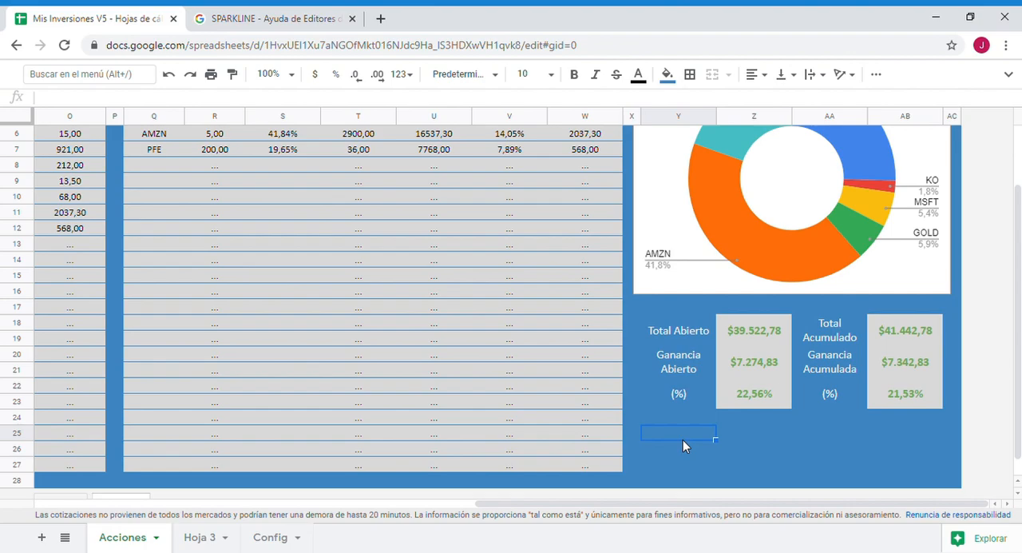
click(691, 332)
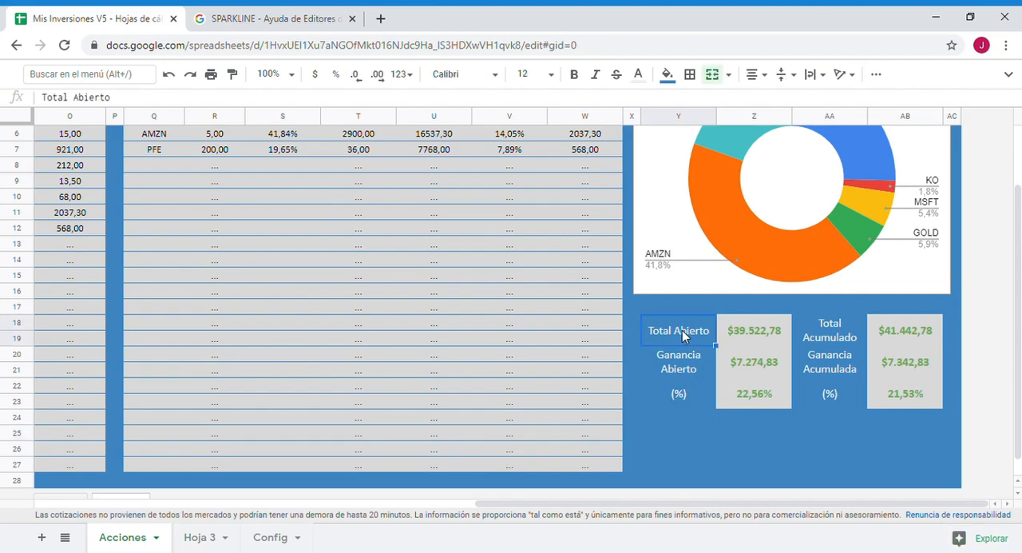
click(232, 75)
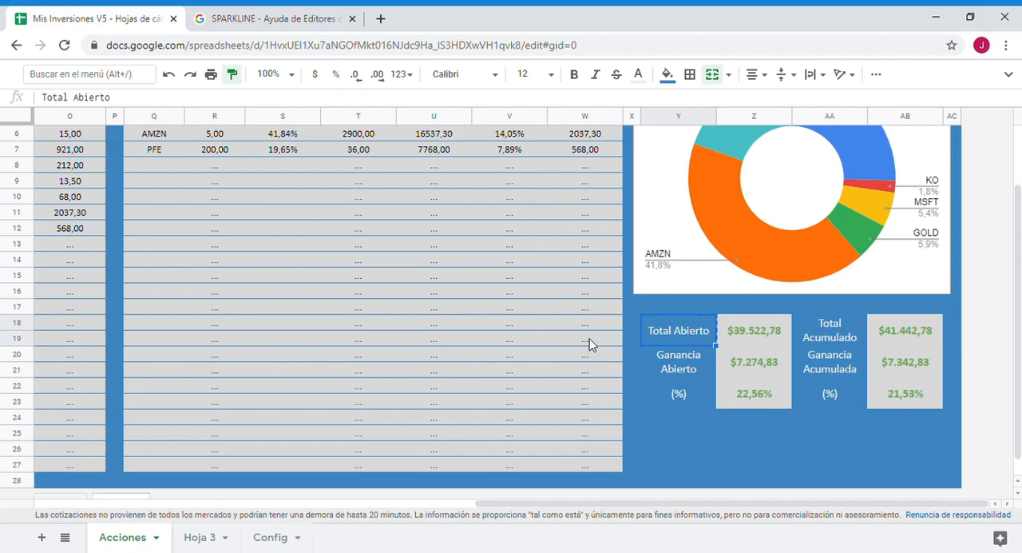
click(674, 445)
- Enter the label "Config Gráficas" in the merged cell Y26:Y27
double_click(690, 451)
text(Con)
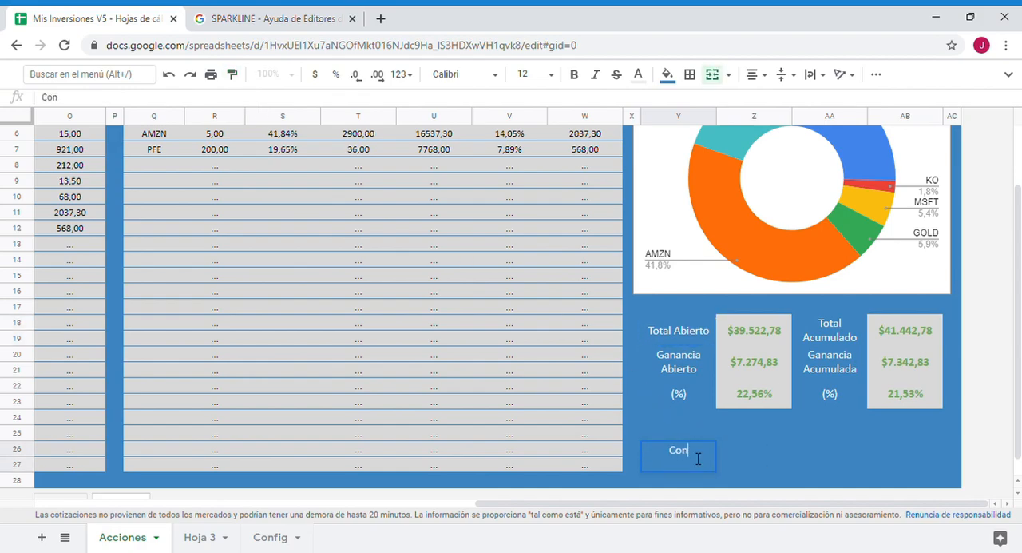
text(fig Gráficas)
key(Return)
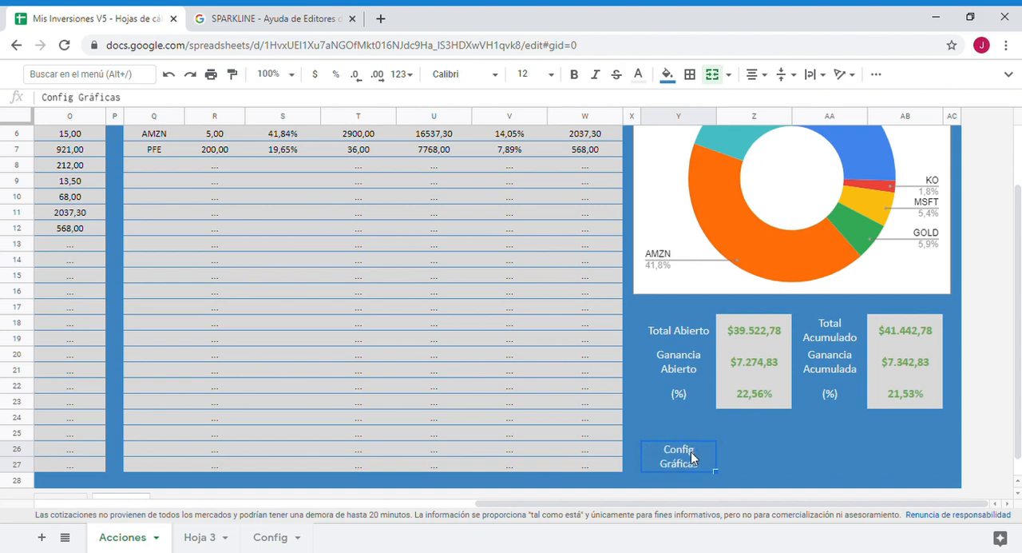
- Enter the labels "Tipo" in Z26 and "Días" in Z27, beside Config Gráficas
click(751, 450)
text(Tipo)
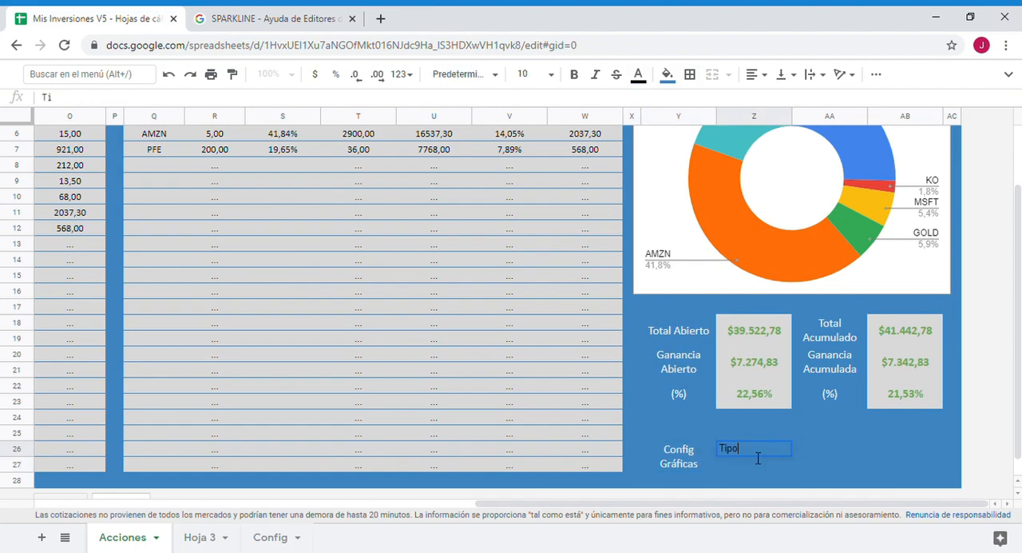
key(Return)
text(Días)
key(Return)
- Give the Tipo and Días labels a light text colour and centre them horizontally
drag(751, 451, 749, 464)
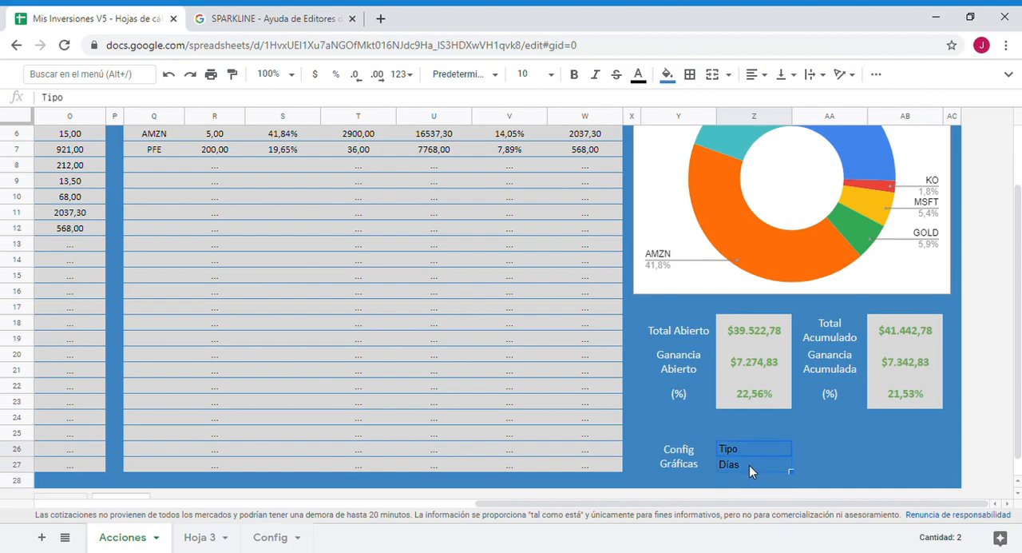
click(638, 74)
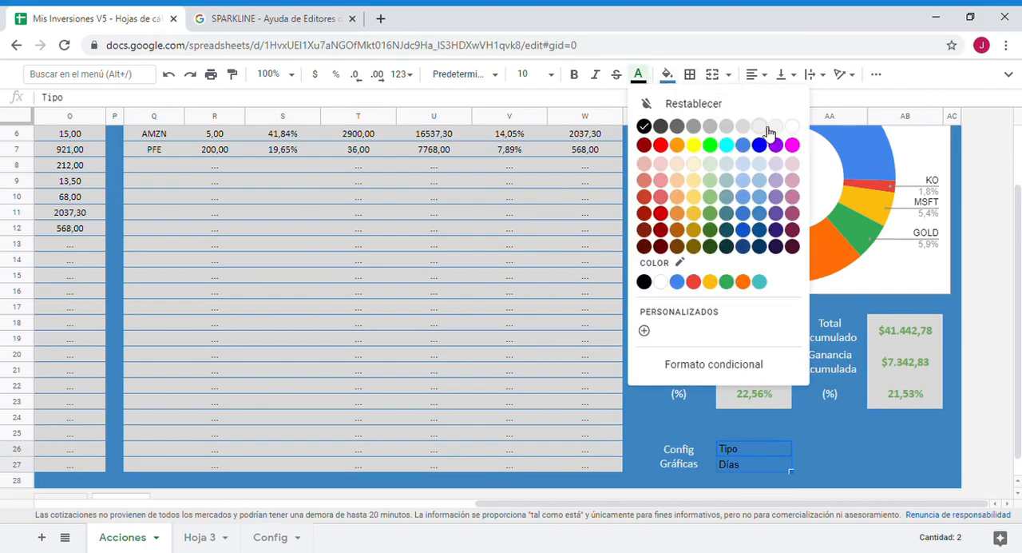
click(668, 74)
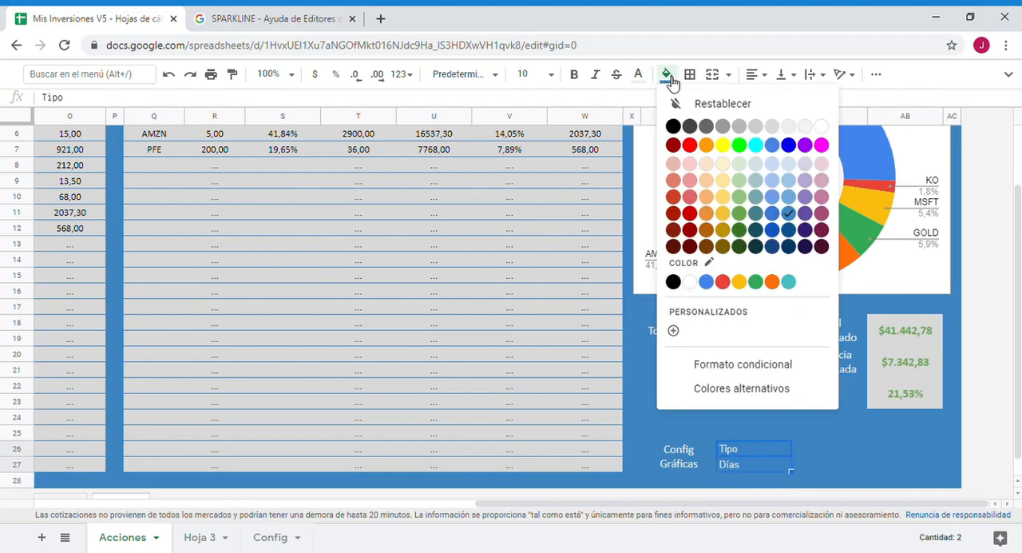
click(755, 74)
click(768, 99)
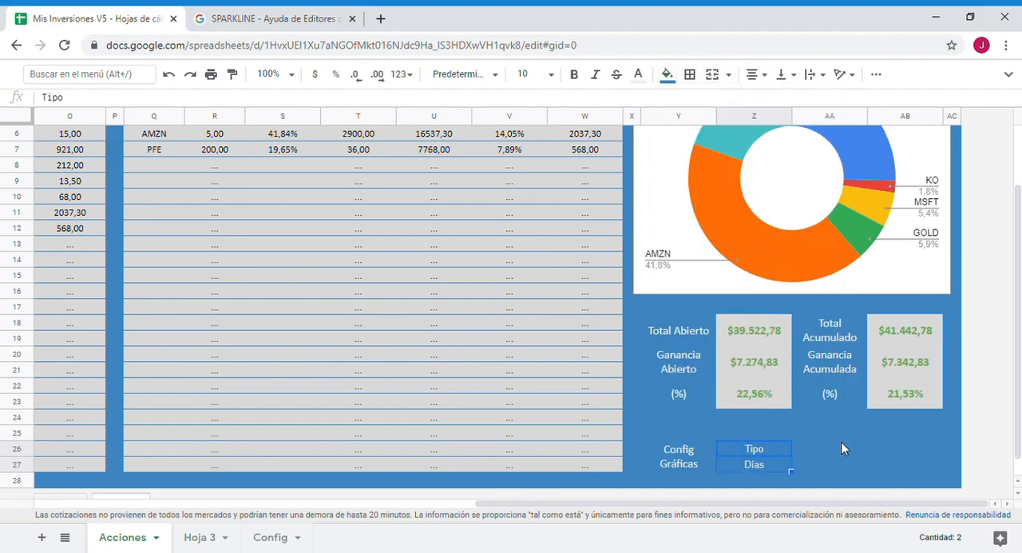
- Add data validation to AA26 beside Tipo as a list of items with "line, column" and save it
click(832, 447)
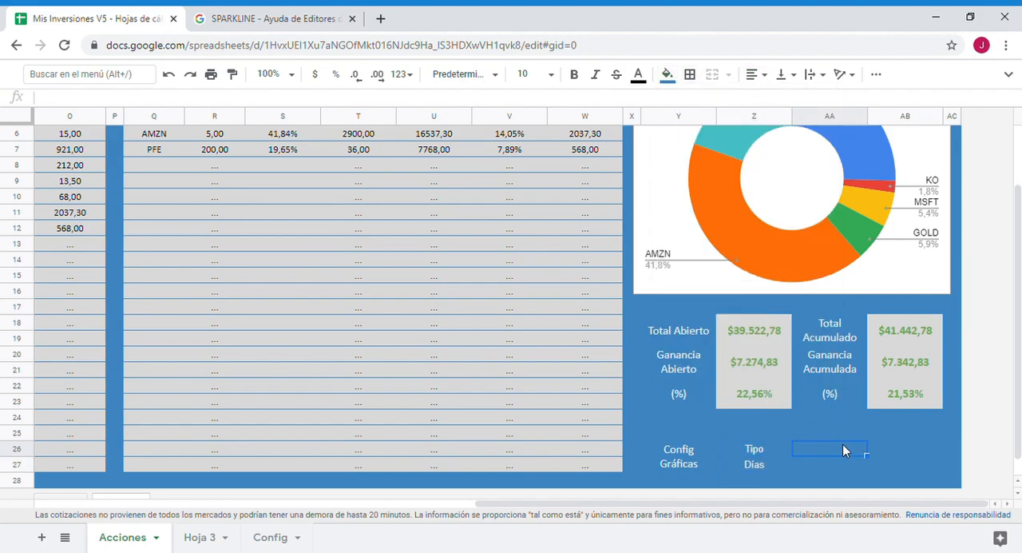
right_click(842, 444)
click(817, 449)
right_click(816, 449)
scroll(831, 455, down, 3)
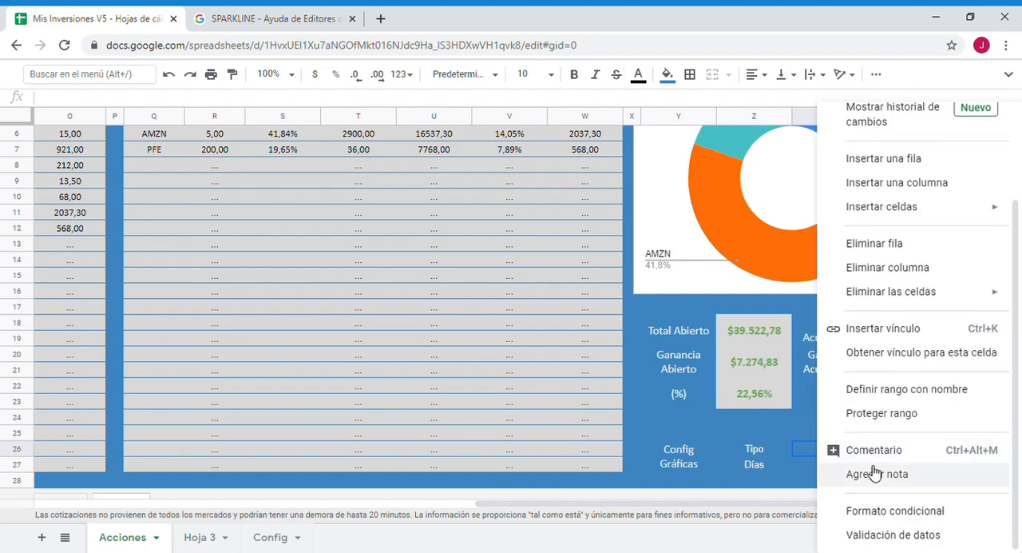
click(878, 536)
click(561, 275)
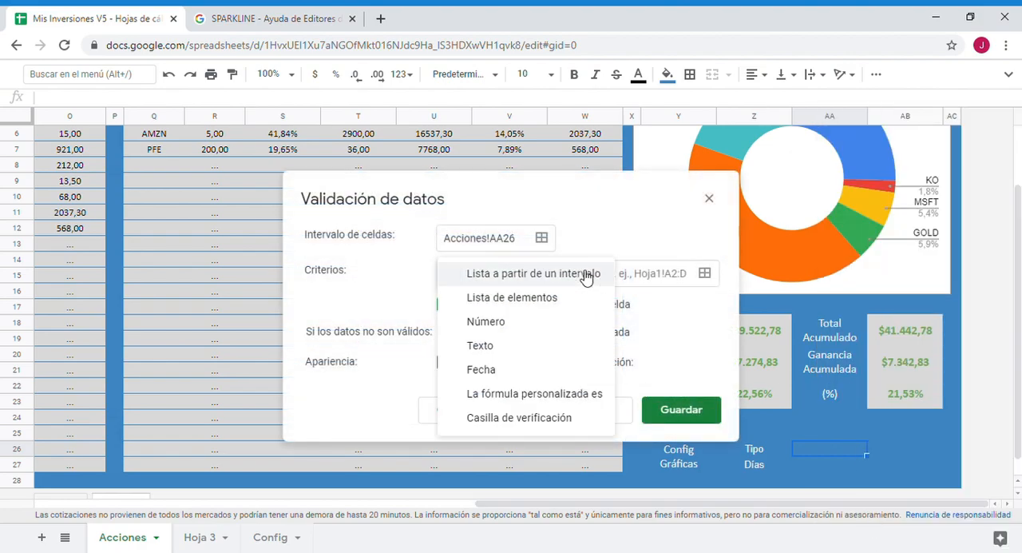
click(543, 303)
click(619, 272)
text(line, column)
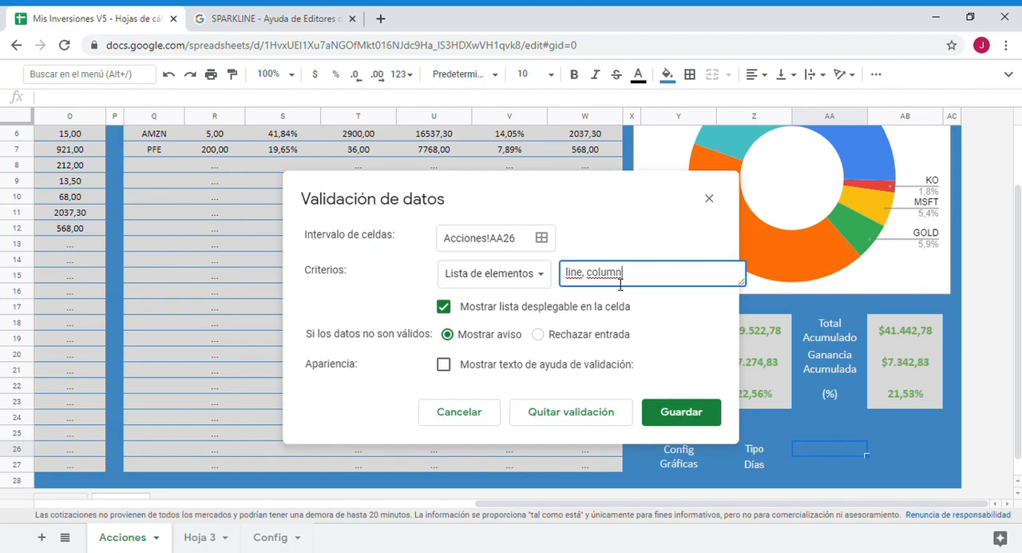
drag(597, 281, 635, 282)
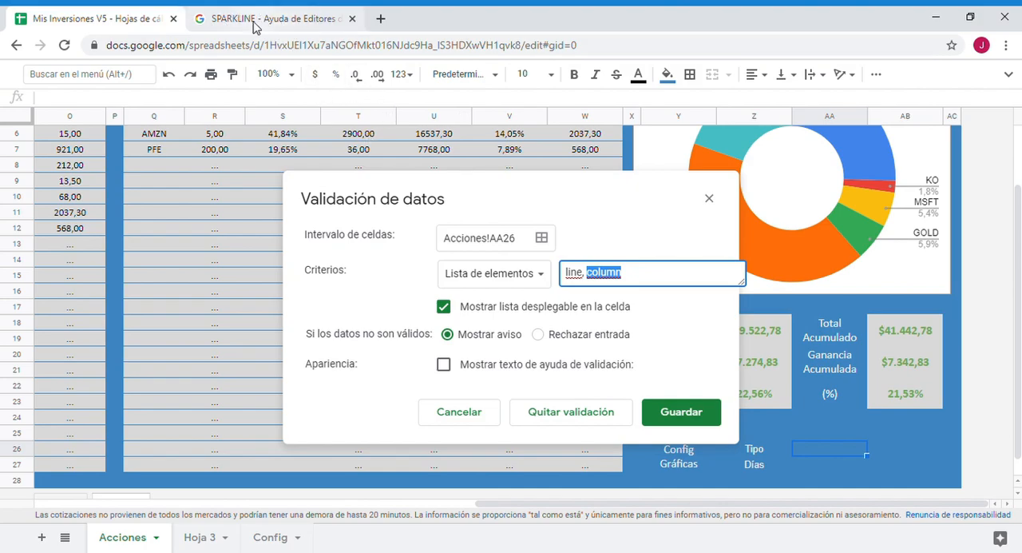
click(684, 411)
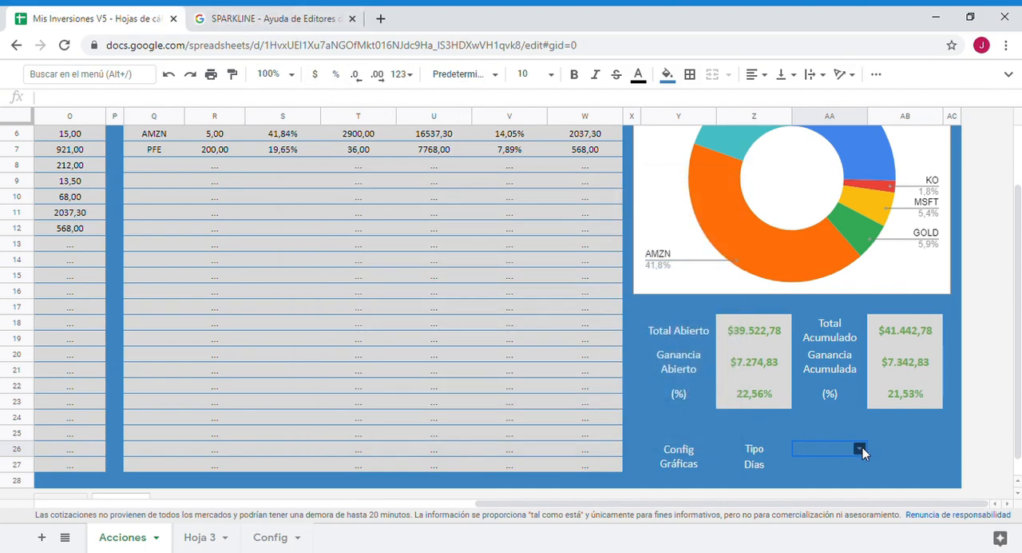
- Add data validation to AA27 beside Días as a list of items with "7,14,28,365" and save it
click(827, 467)
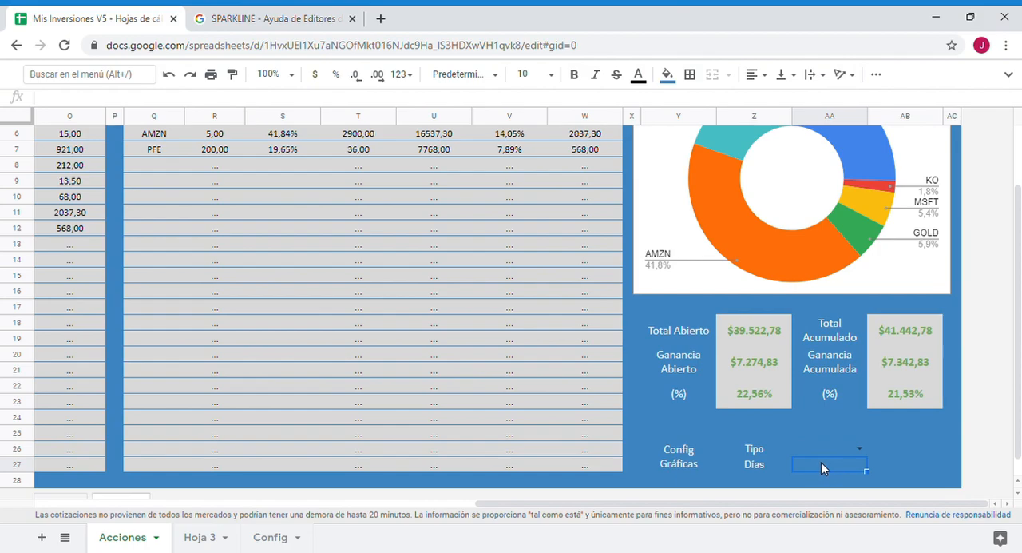
right_click(826, 464)
scroll(886, 499, down, 2)
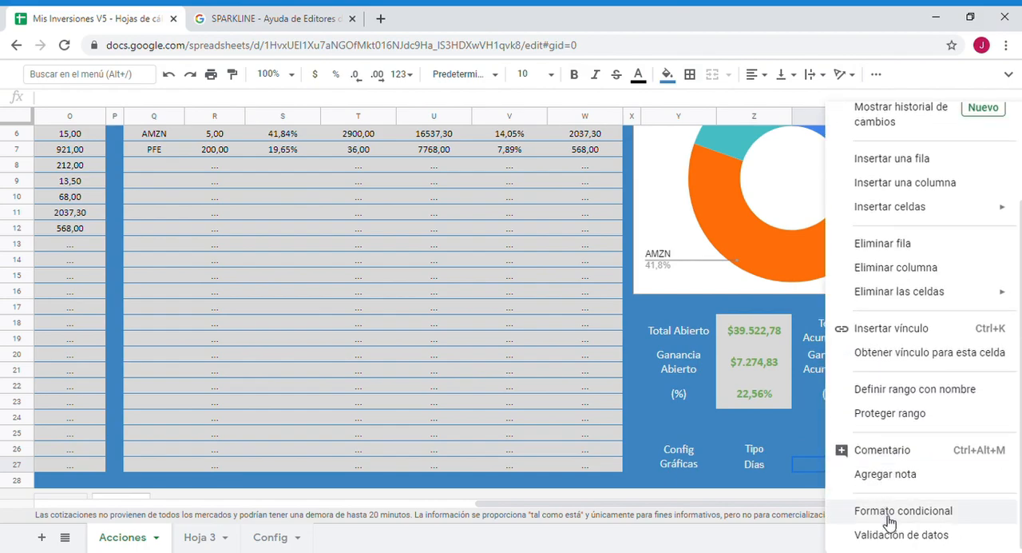
click(890, 535)
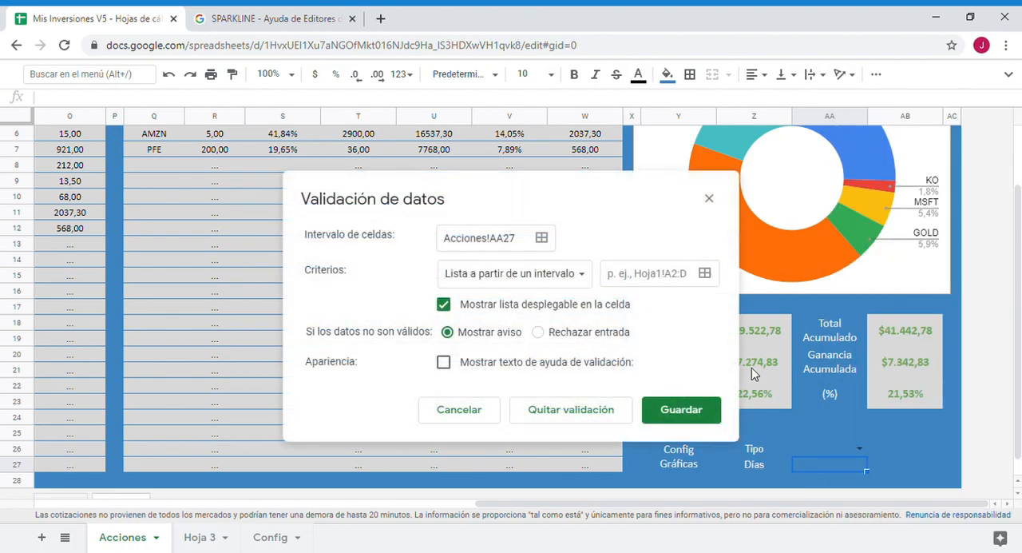
click(567, 280)
click(531, 299)
click(628, 281)
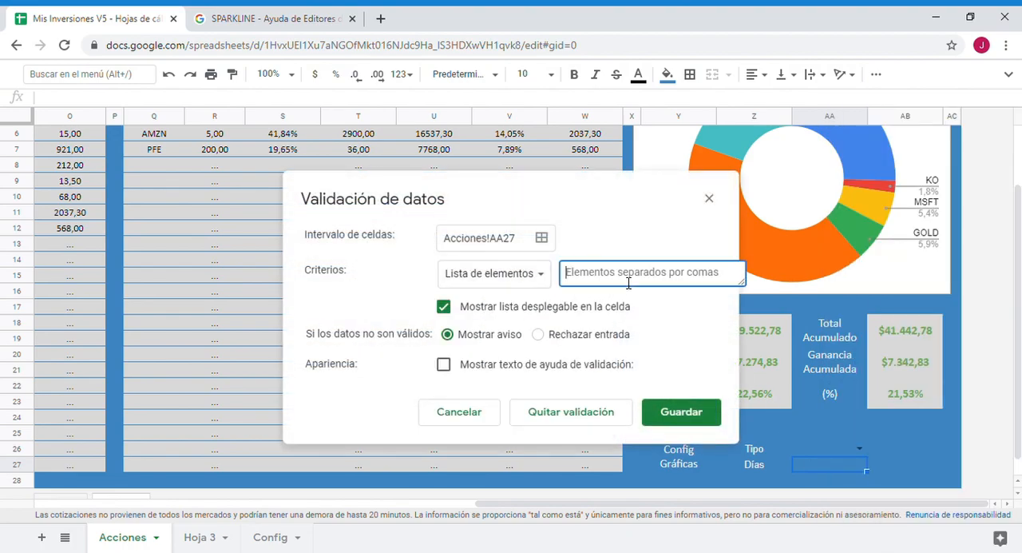
text(7,14,28,)
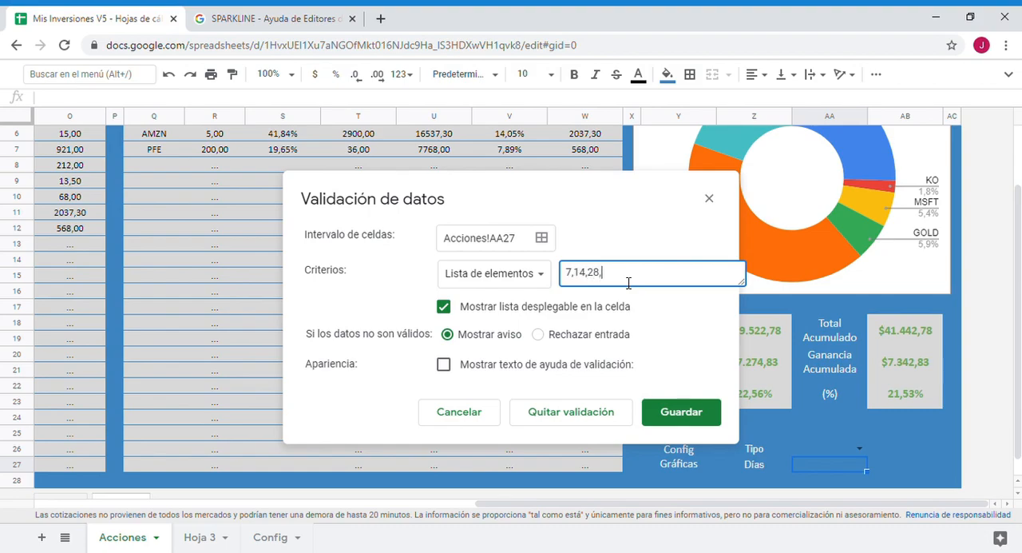
text(365)
key(Return)
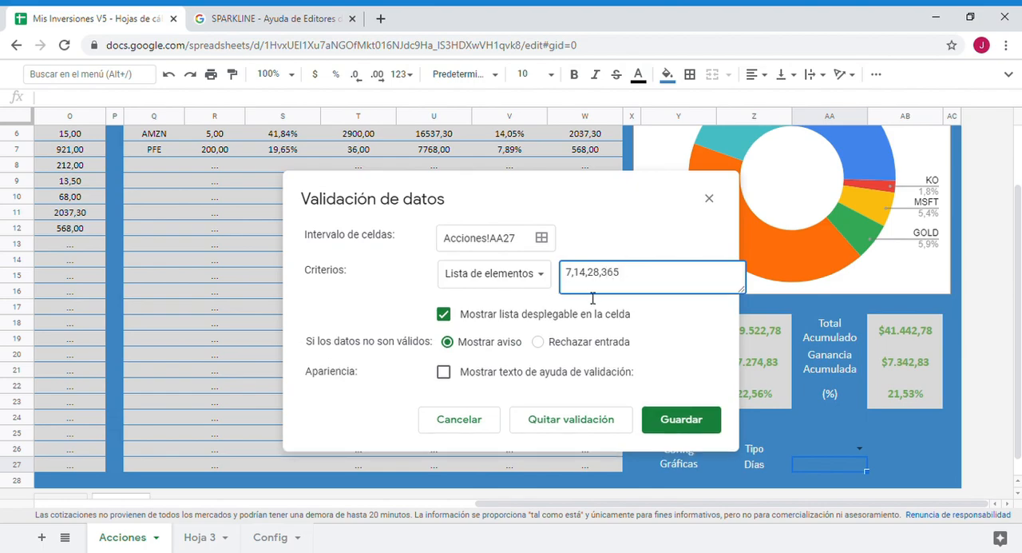
click(680, 421)
- Fill the two dropdown cells AA26:AA27 with a lighter blue
click(823, 459)
click(667, 74)
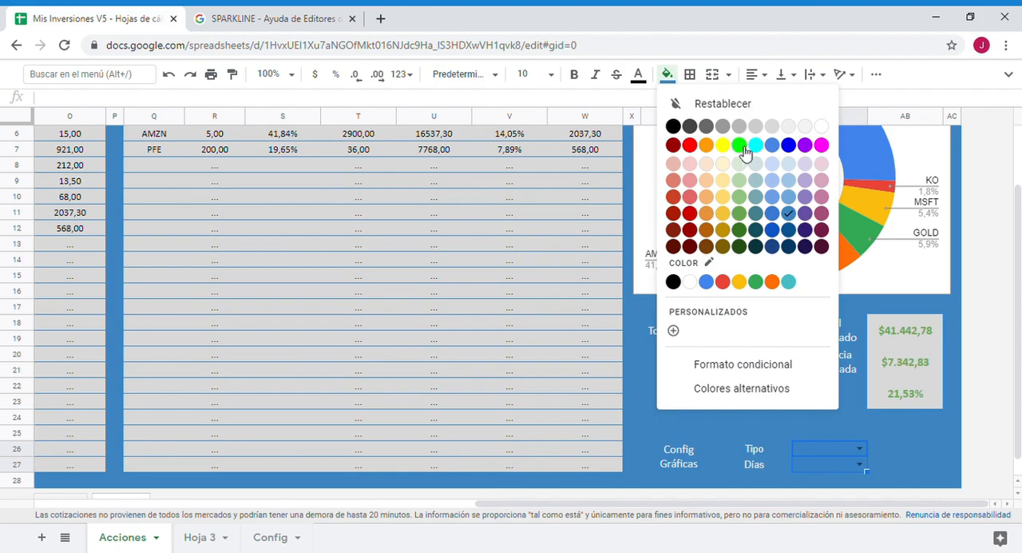
click(796, 201)
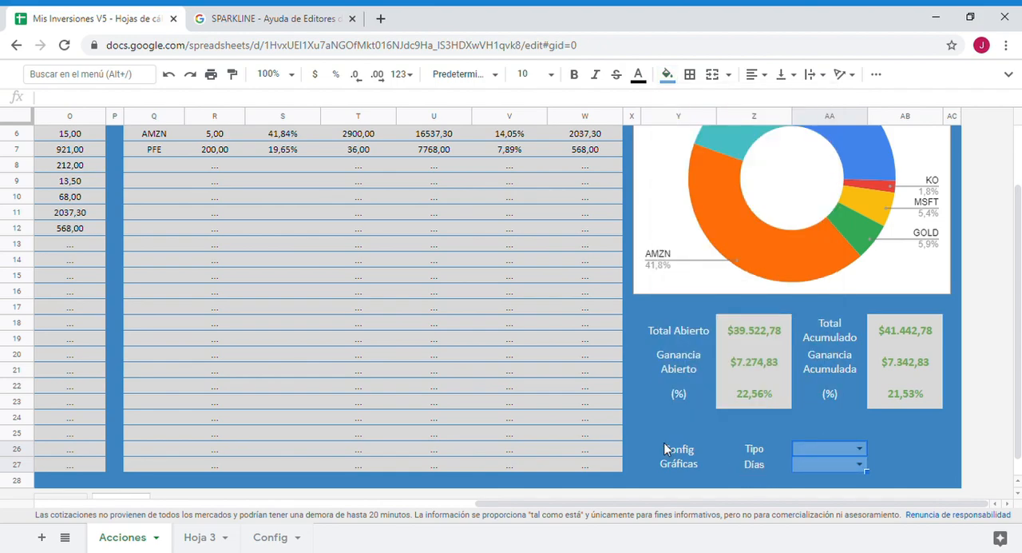
- Apply light-coloured borders to all cells of the Config Gráficas block Y26:AA27
drag(694, 450, 801, 458)
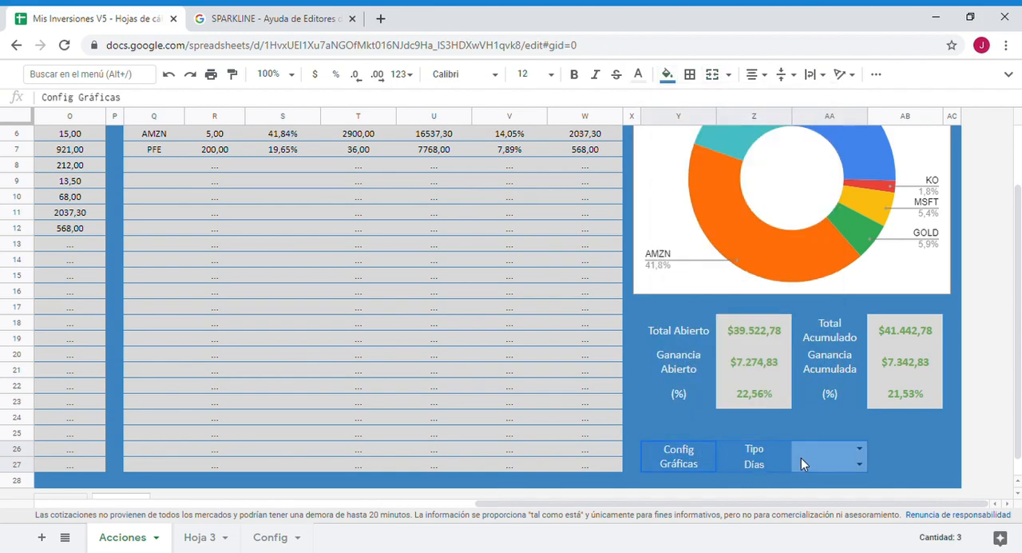
click(690, 74)
click(696, 104)
click(805, 104)
click(926, 244)
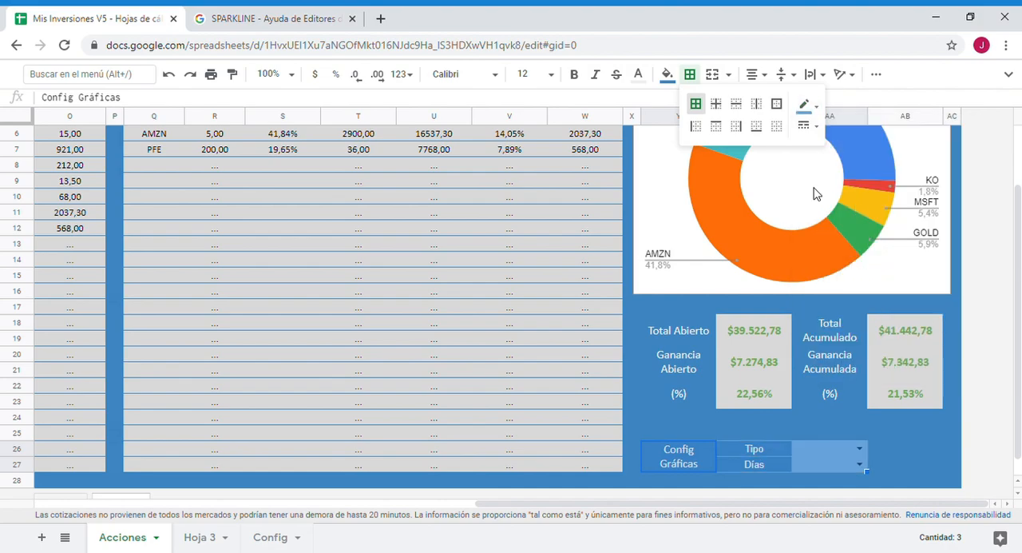
click(846, 448)
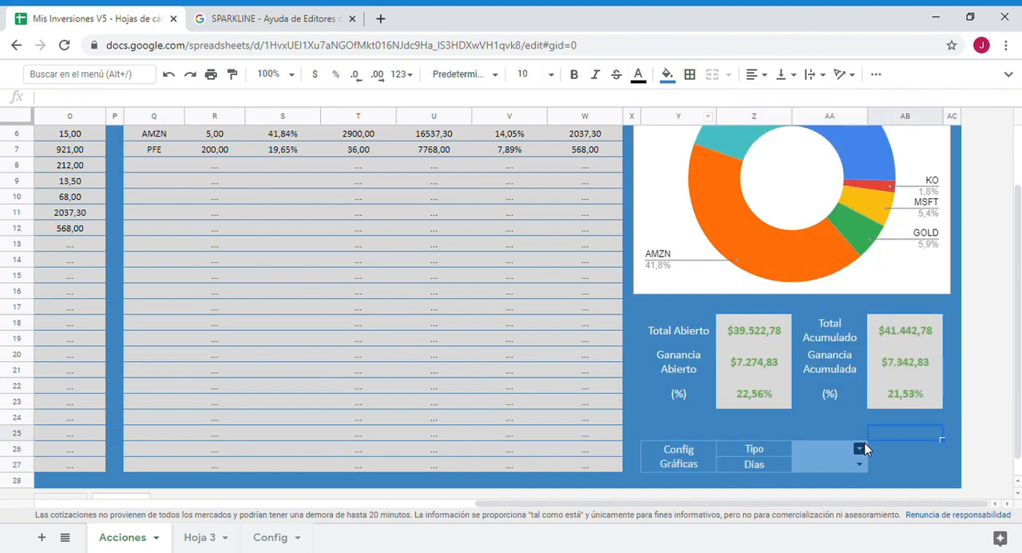
- Choose "column" in the Tipo dropdown and 28 in the Días dropdown
click(859, 448)
click(831, 417)
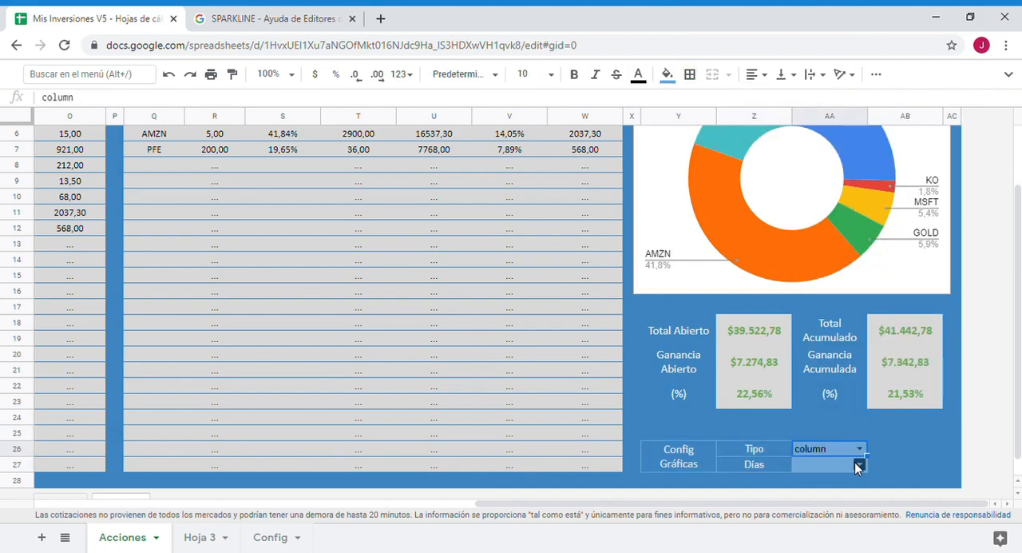
click(853, 460)
click(822, 408)
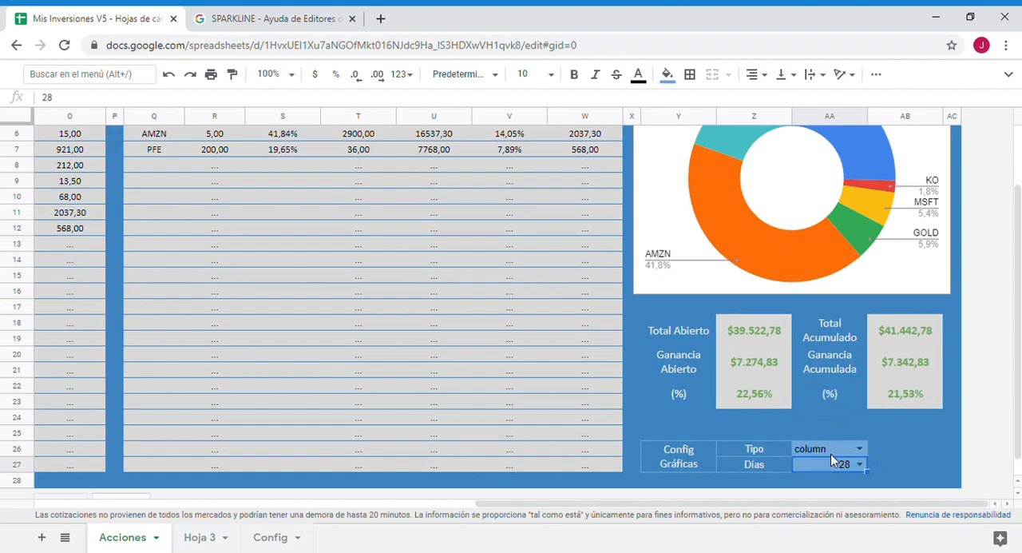
- Centre the dropdown values in AA26:AA27 and set their text colour to very light grey
drag(811, 446, 820, 463)
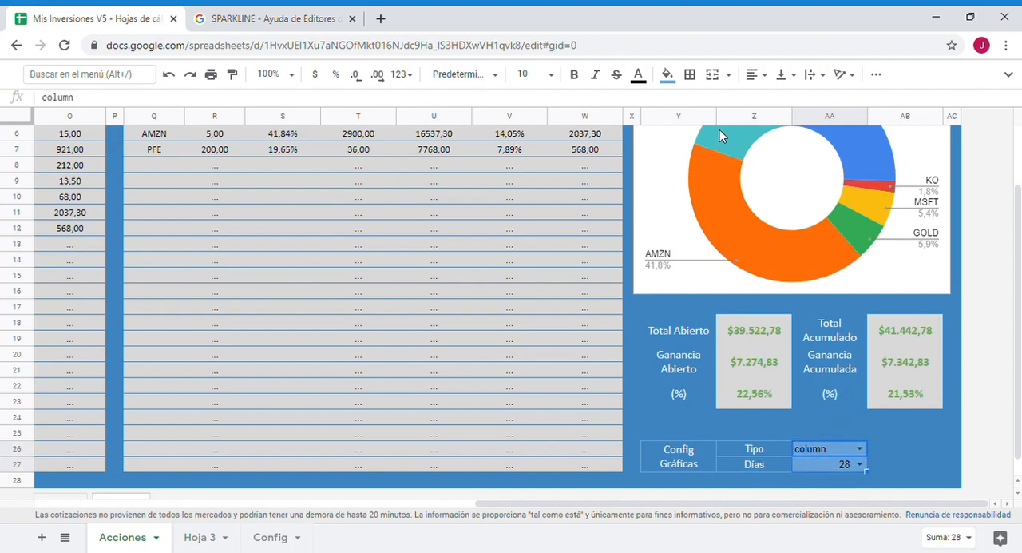
click(764, 77)
click(773, 100)
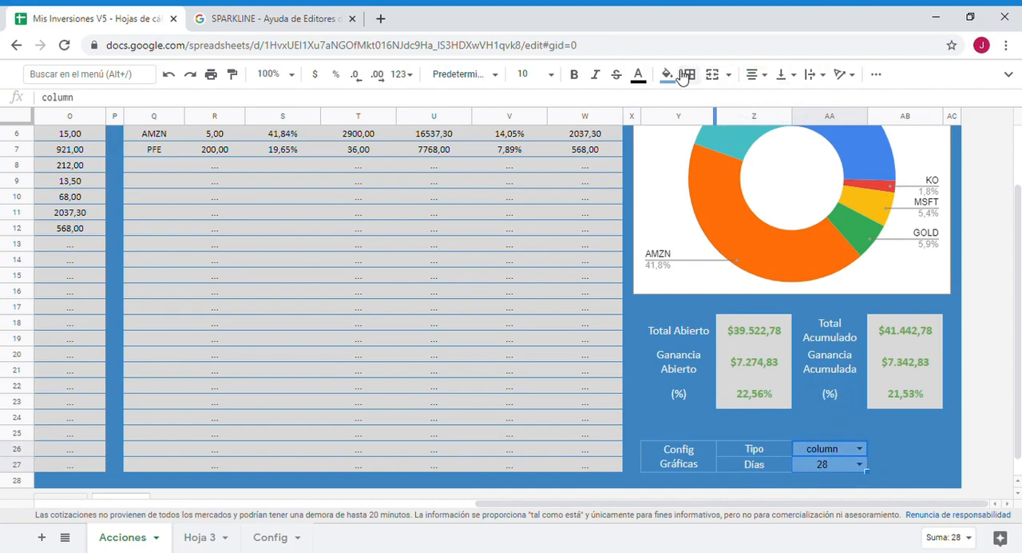
click(637, 74)
click(773, 126)
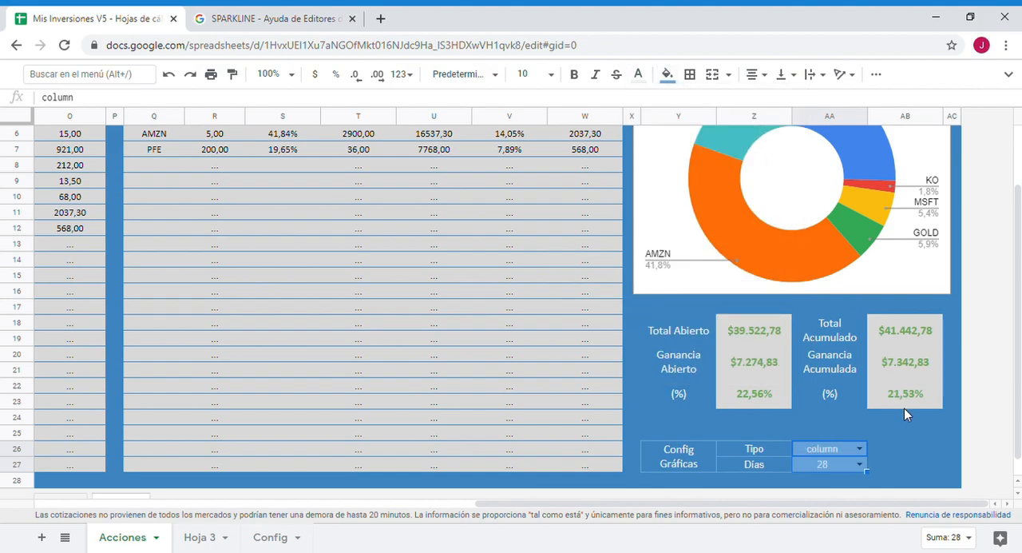
- In C2's sparkline formula, replace the fixed "column" chart type with the absolute reference $AA$26 to the Tipo dropdown
click(905, 432)
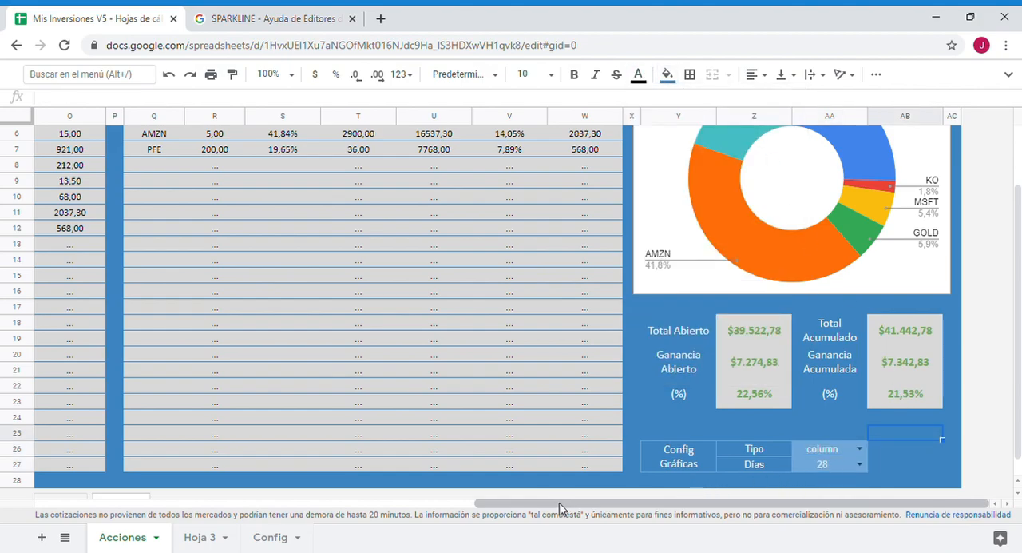
drag(562, 502, 114, 488)
scroll(170, 341, up, 2)
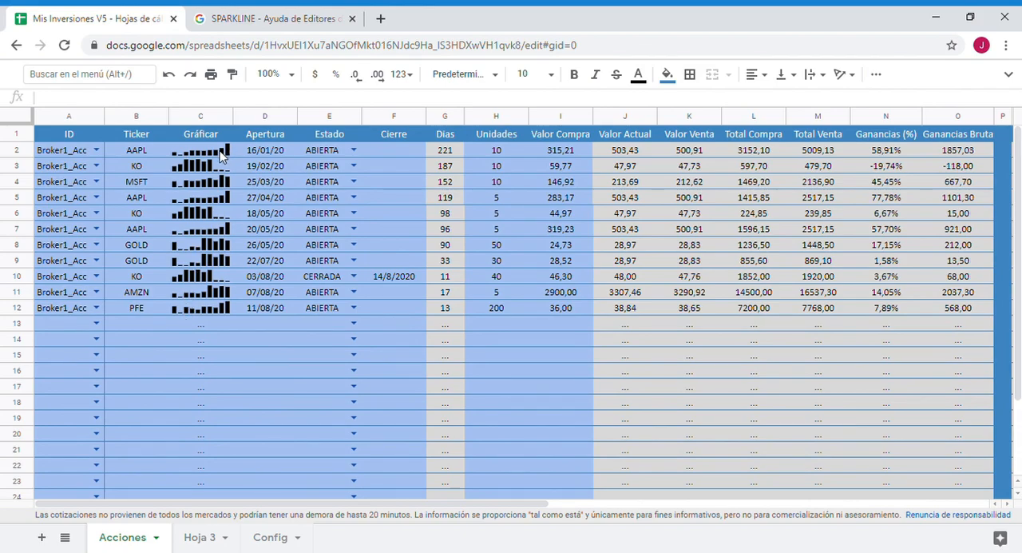
click(228, 154)
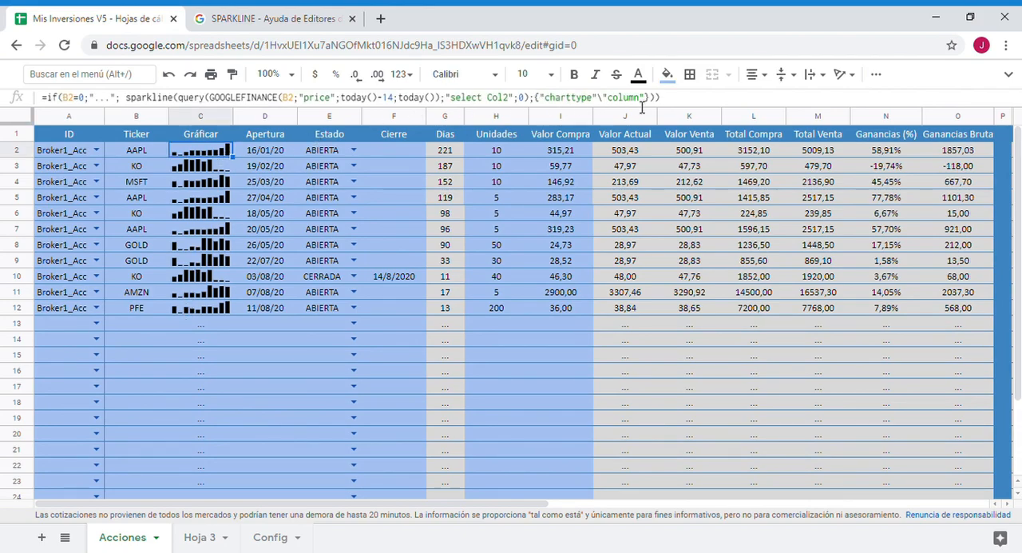
drag(651, 102, 612, 102)
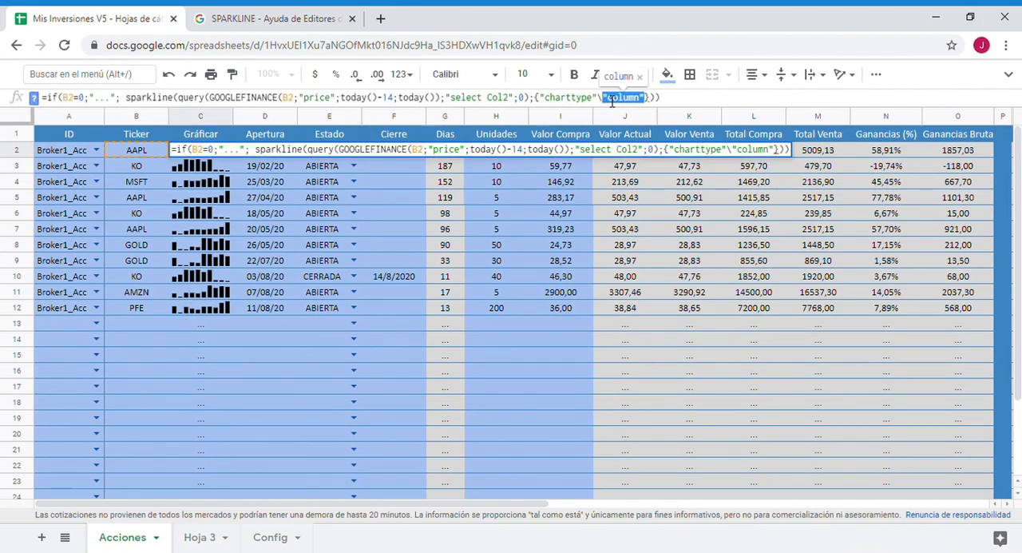
key(BackSpace)
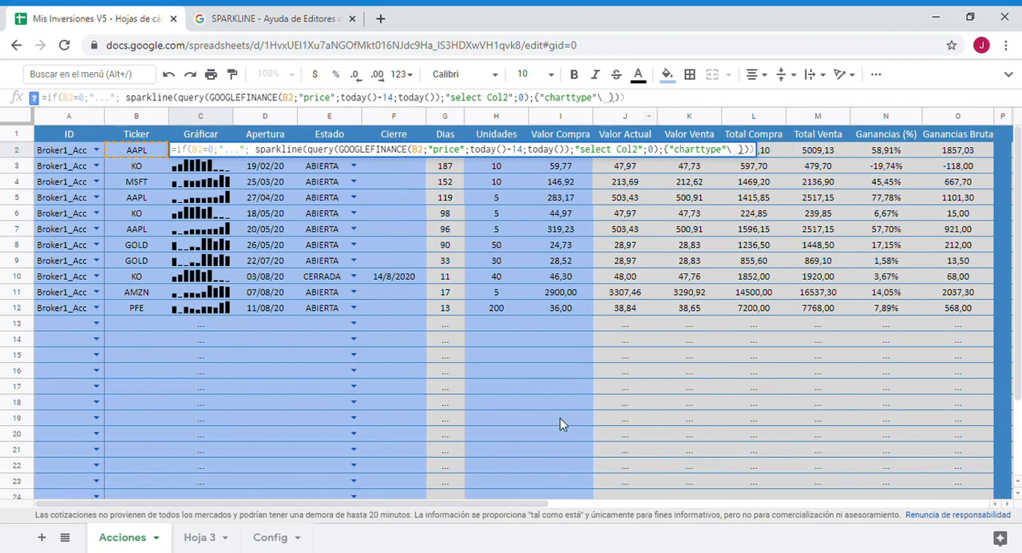
drag(421, 505, 889, 490)
scroll(802, 455, down, 3)
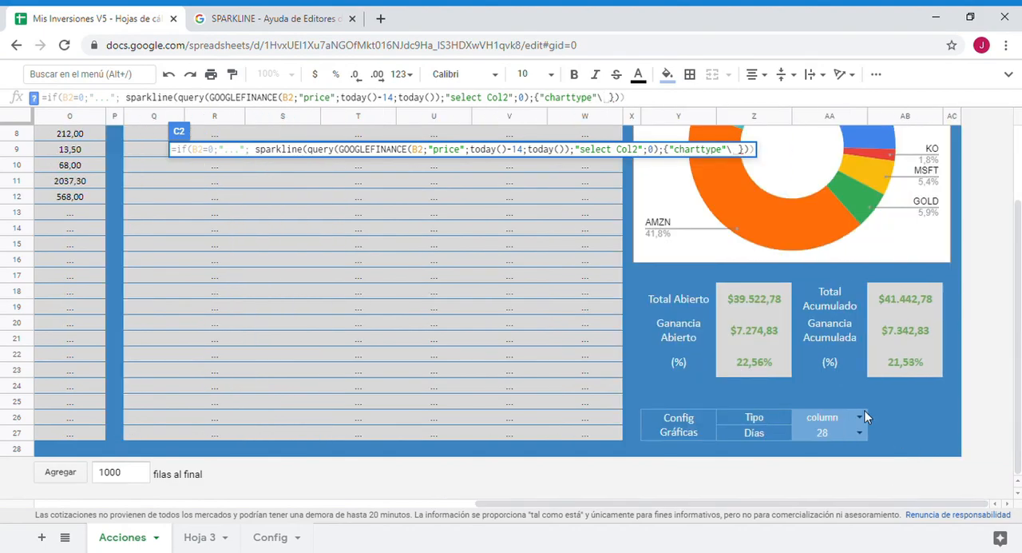
click(838, 415)
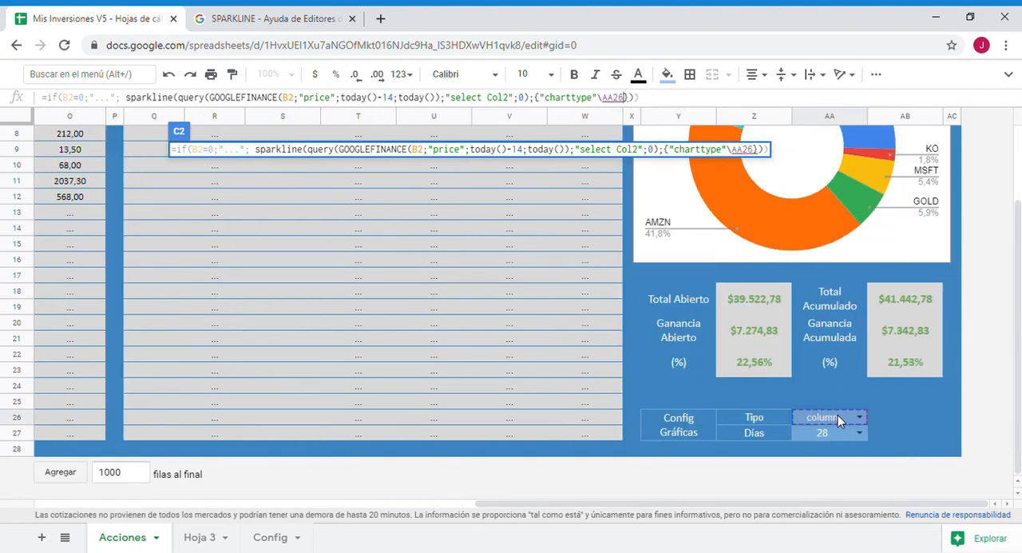
key(F4)
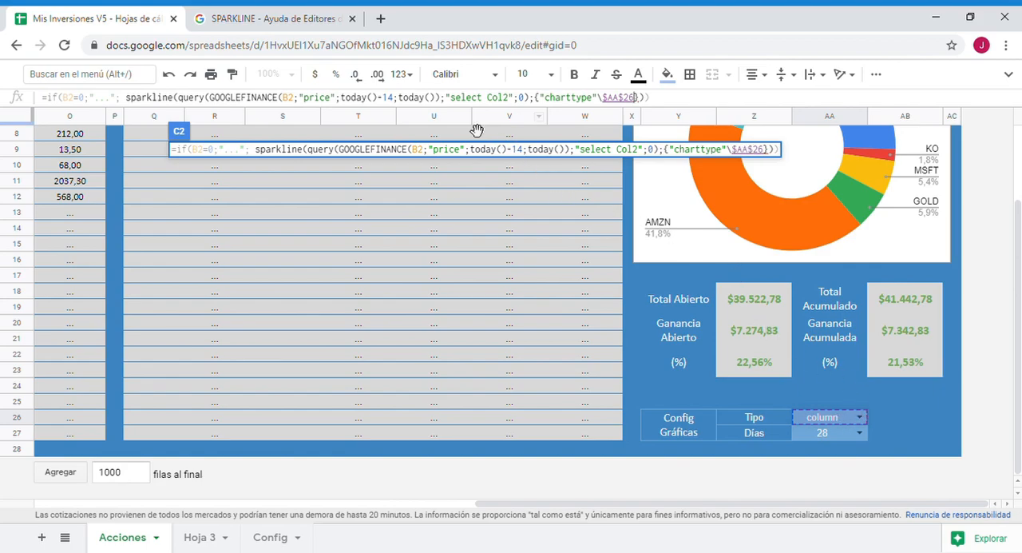
- Replace the fixed 14 days in C2's formula with the absolute reference $AA$27 to the Días dropdown and commit the formula
double_click(390, 104)
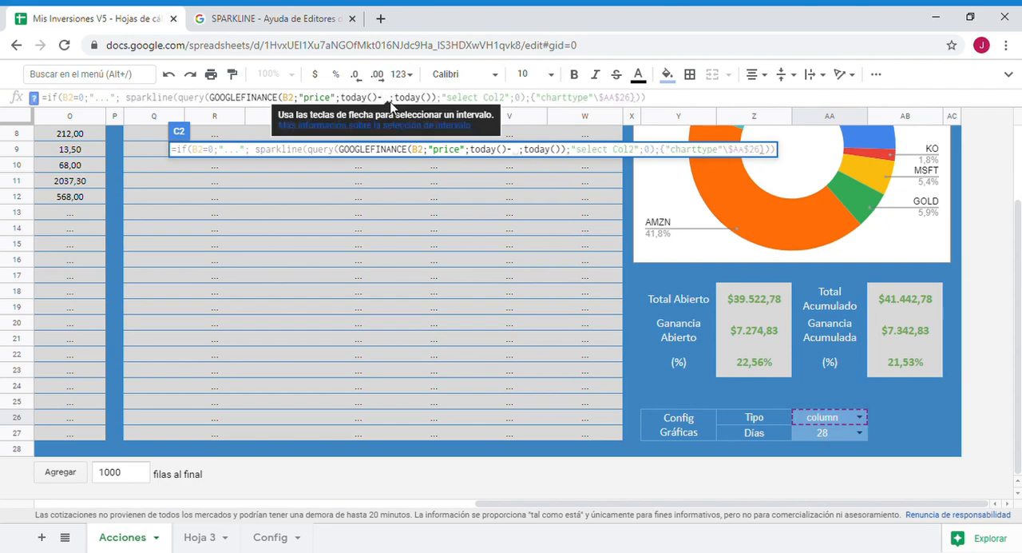
click(840, 433)
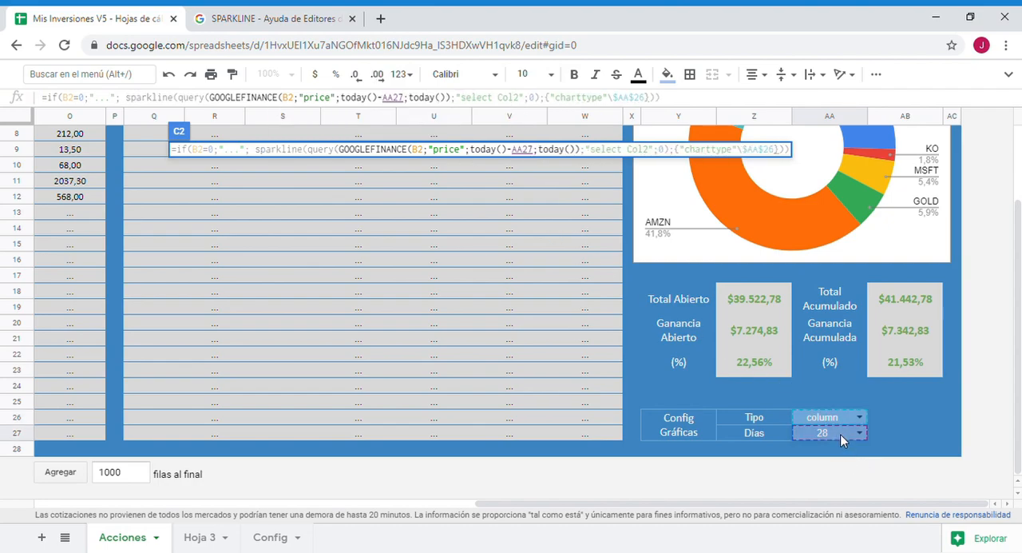
key(F4)
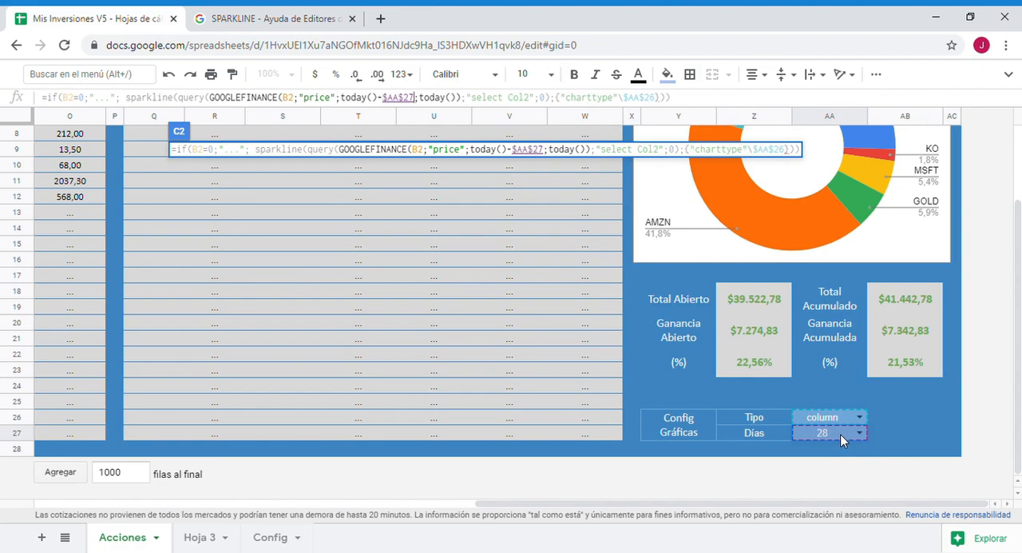
key(Return)
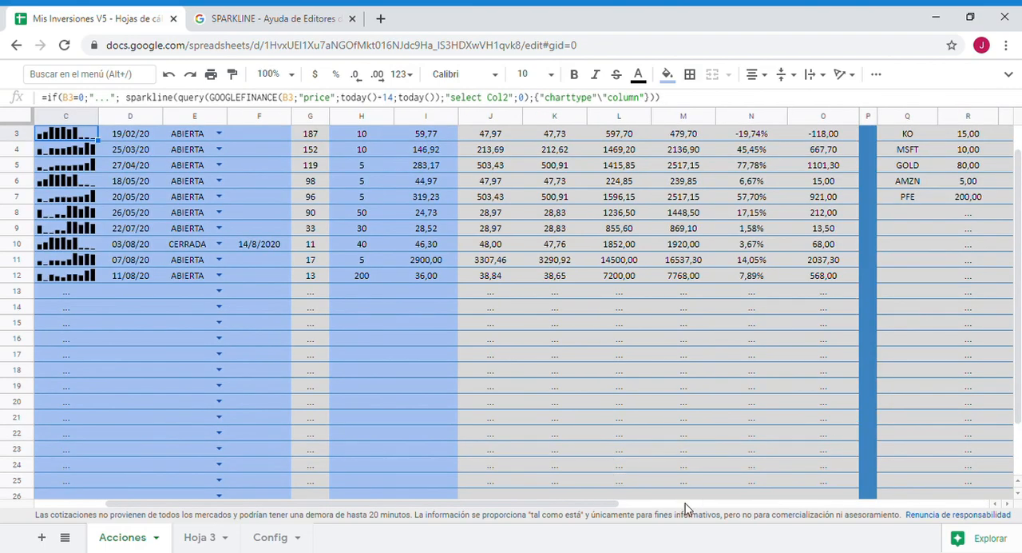
- Copy the updated sparkline formula from C2 down the Gráficar column to row 27
drag(531, 509, 459, 509)
scroll(228, 354, up, 1)
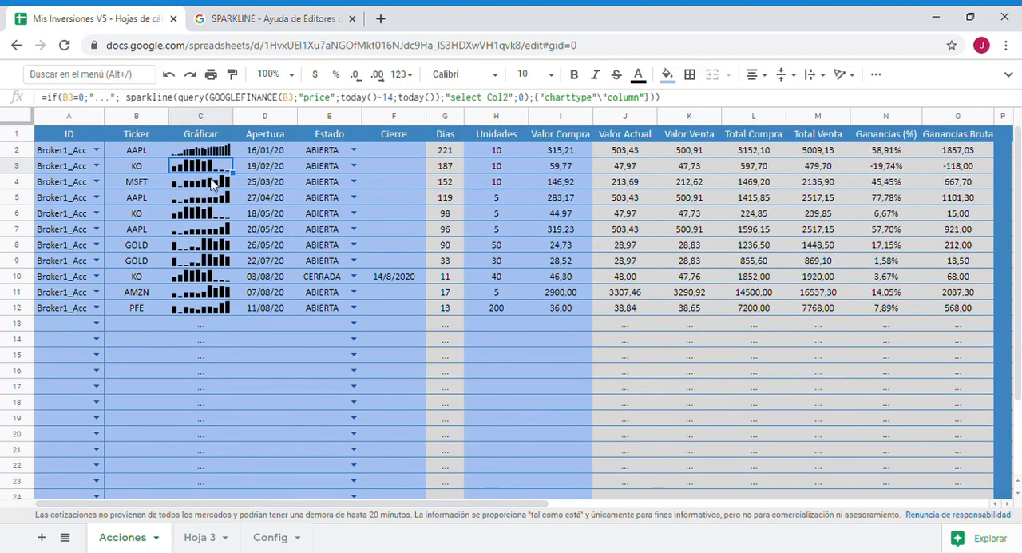
click(216, 152)
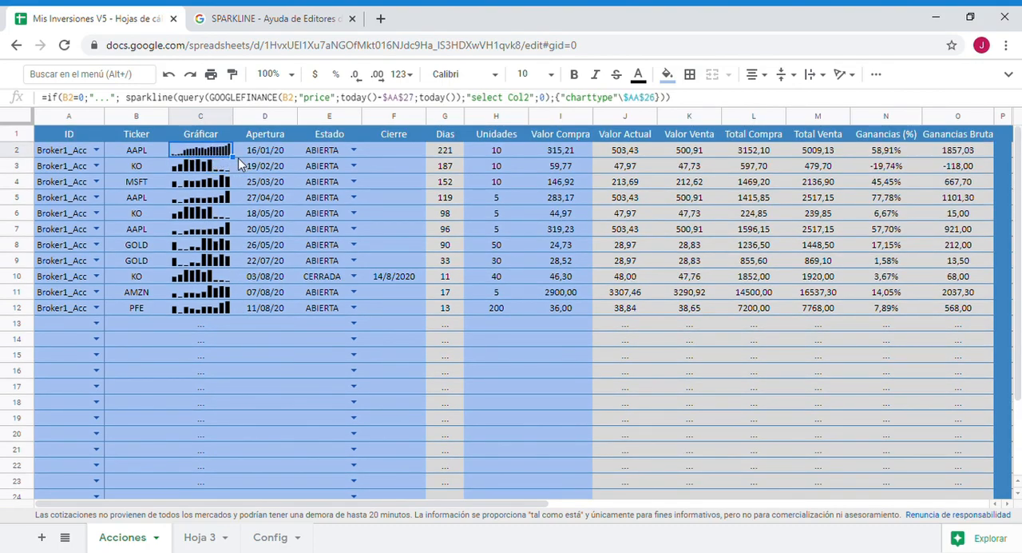
drag(244, 167, 237, 329)
scroll(239, 280, down, 1)
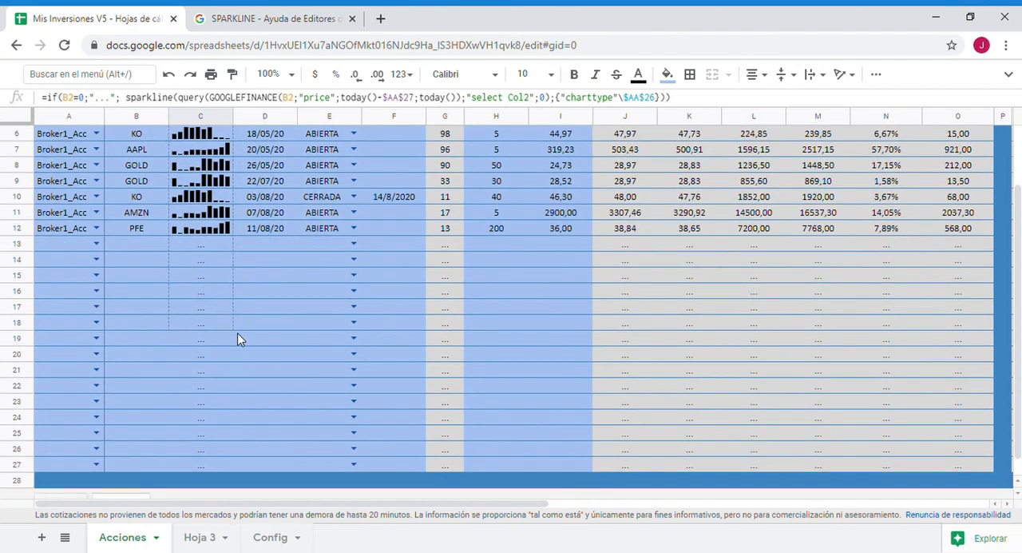
drag(230, 475, 238, 478)
click(276, 355)
scroll(197, 288, up, 2)
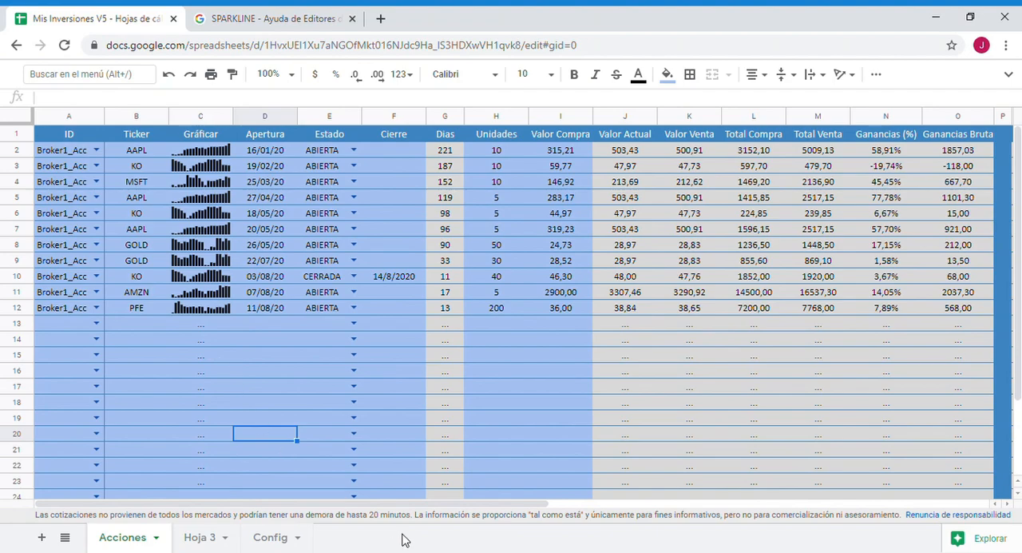
- Choose 14 in the Días dropdown and check the charts in the Gráficar column
drag(387, 504, 855, 506)
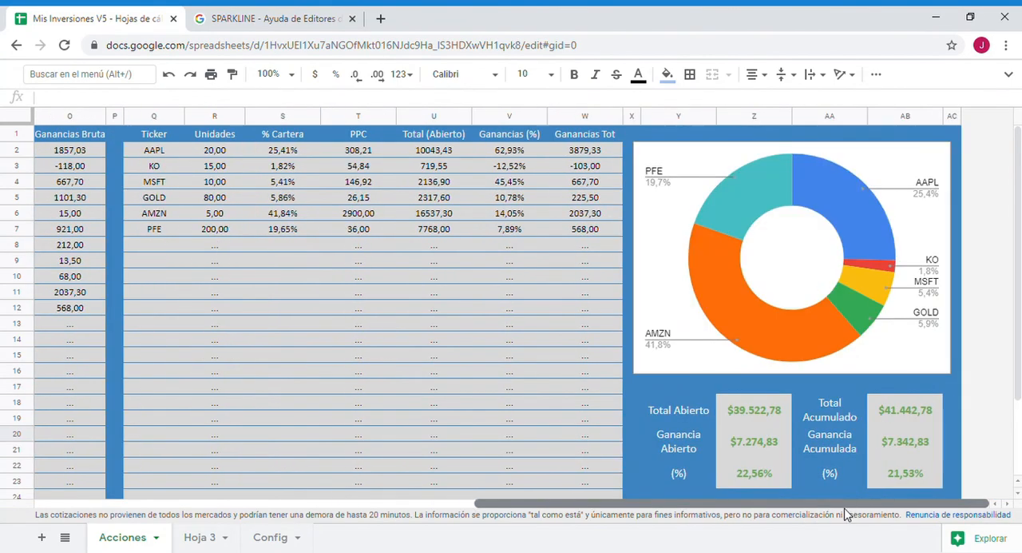
scroll(843, 399, down, 3)
click(858, 432)
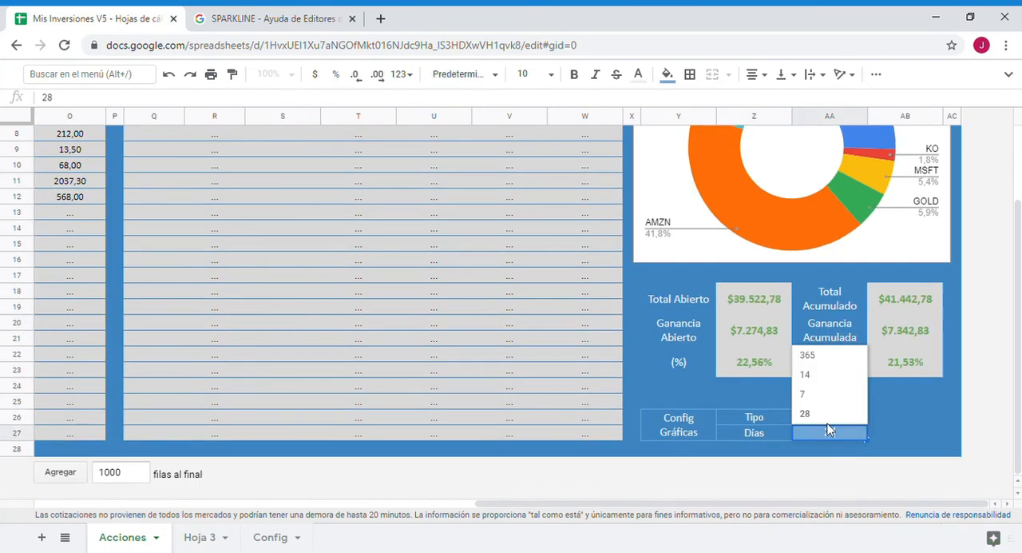
click(808, 374)
drag(616, 508, 218, 491)
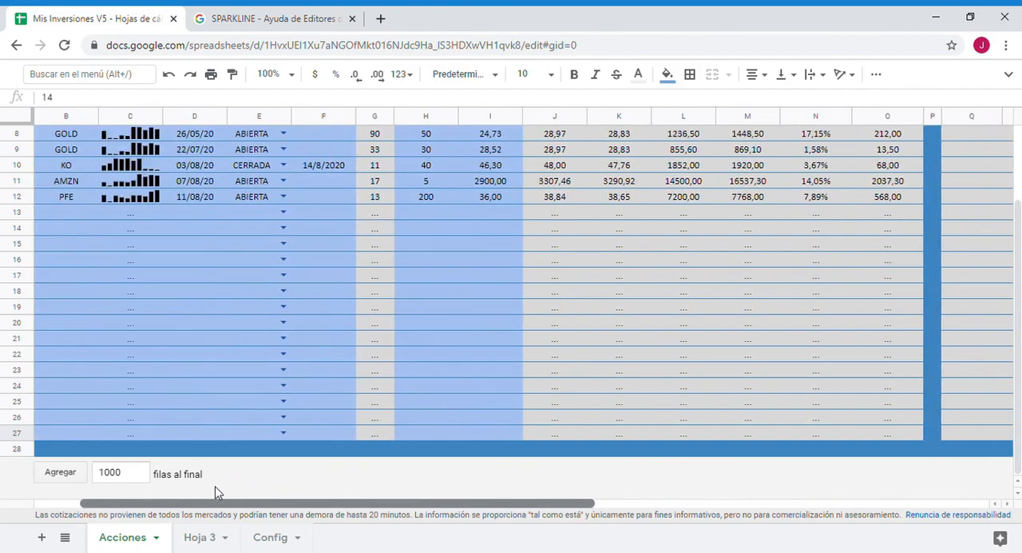
scroll(284, 392, up, 2)
- Choose "line" in the Tipo dropdown and check the charts in the Gráficar column
drag(343, 505, 779, 506)
scroll(838, 447, down, 2)
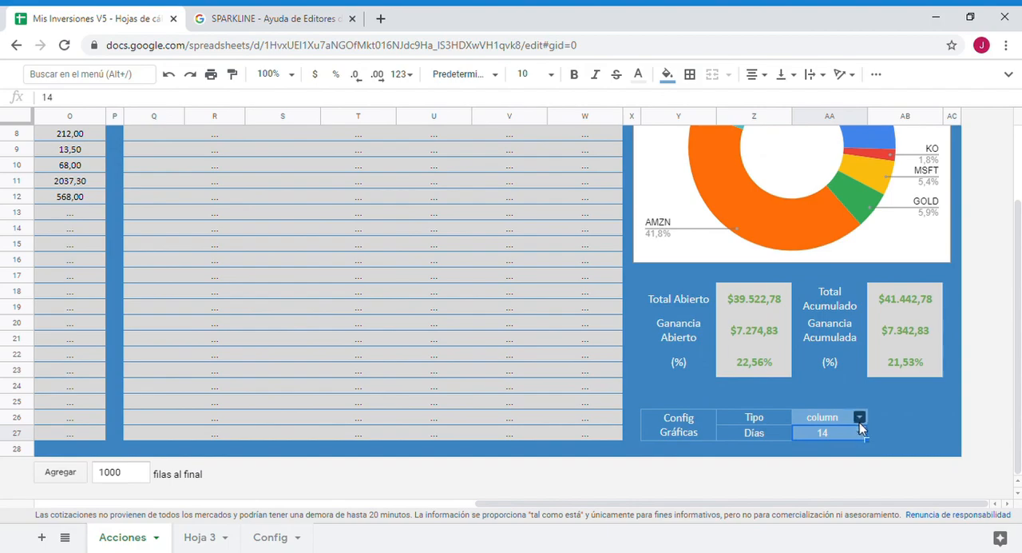
click(859, 416)
click(772, 381)
drag(700, 507, 263, 509)
scroll(263, 307, up, 3)
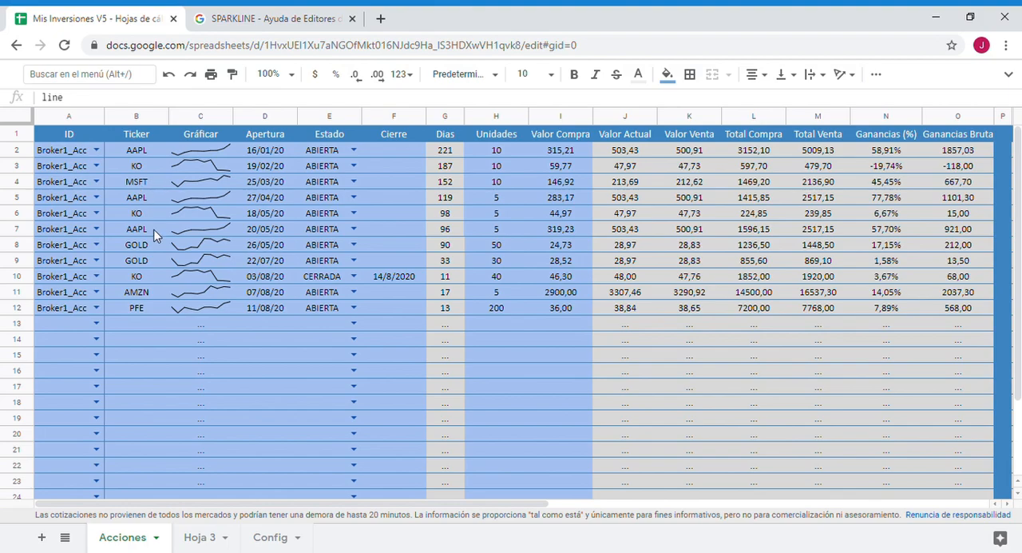
- Enter the ticker MELI in cell B14
click(152, 343)
text(MELI)
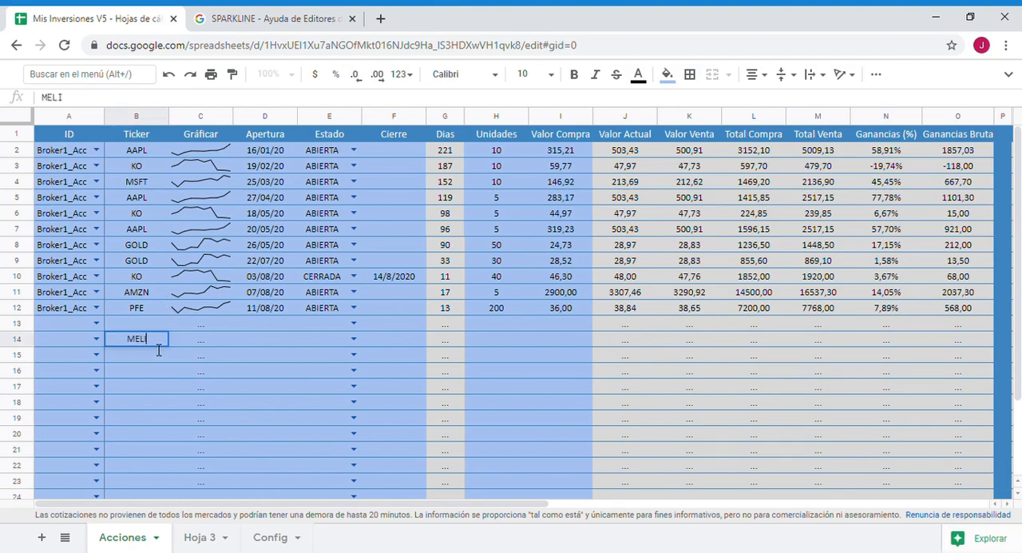
key(Return)
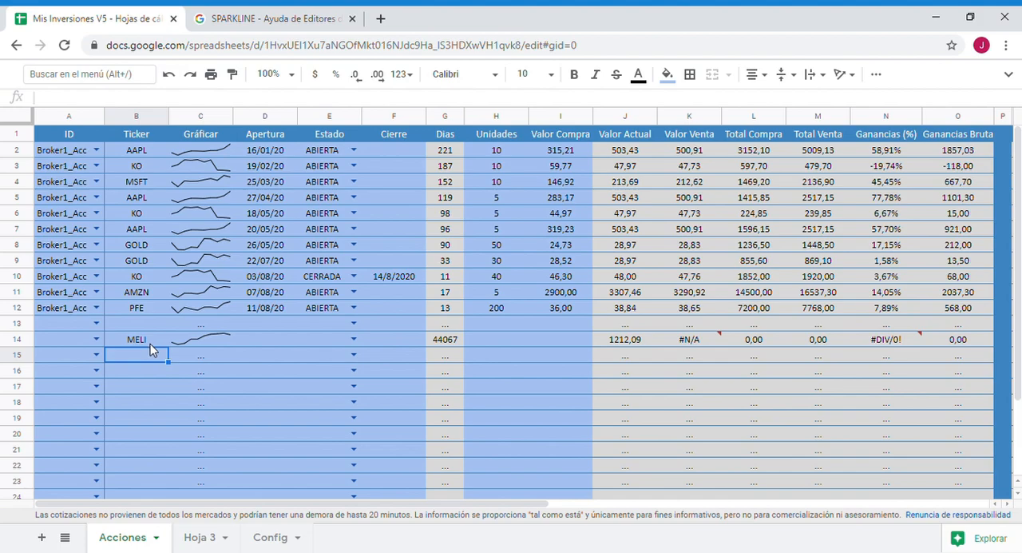
- In C14's formula, prefix the ticker reference B14 inside GOOGLEFINANCE with "BCBA:"& to chart the BCBA quote
click(208, 341)
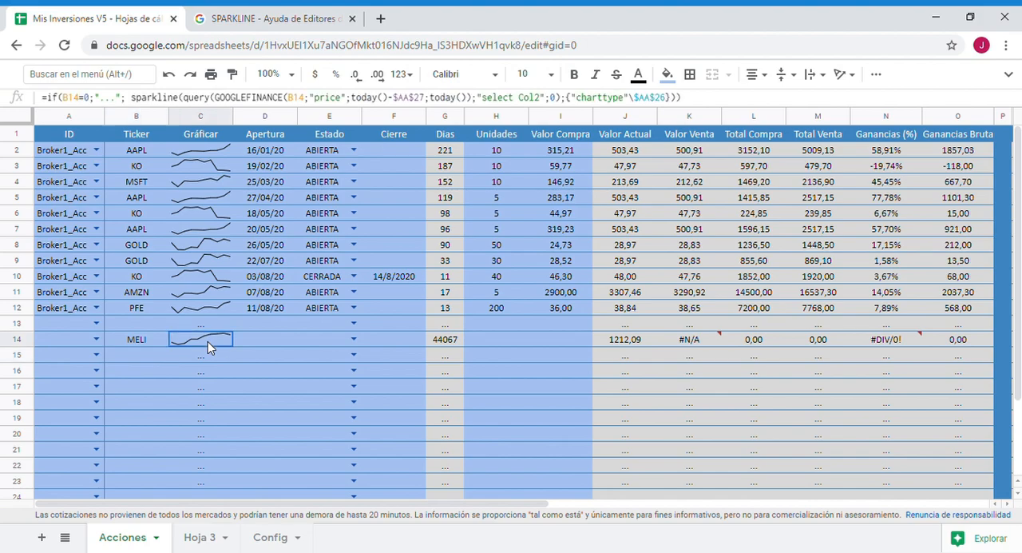
click(295, 107)
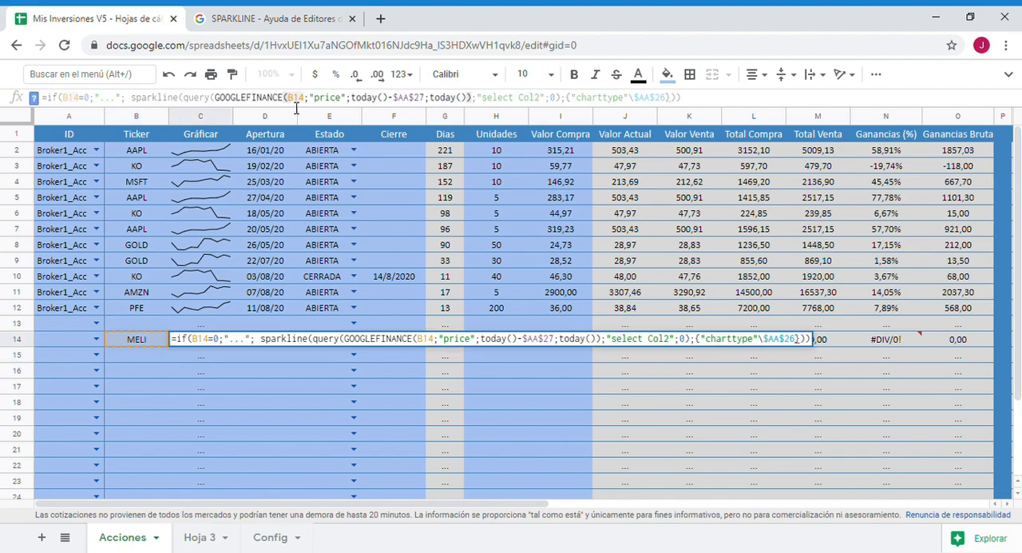
text("BCBA")
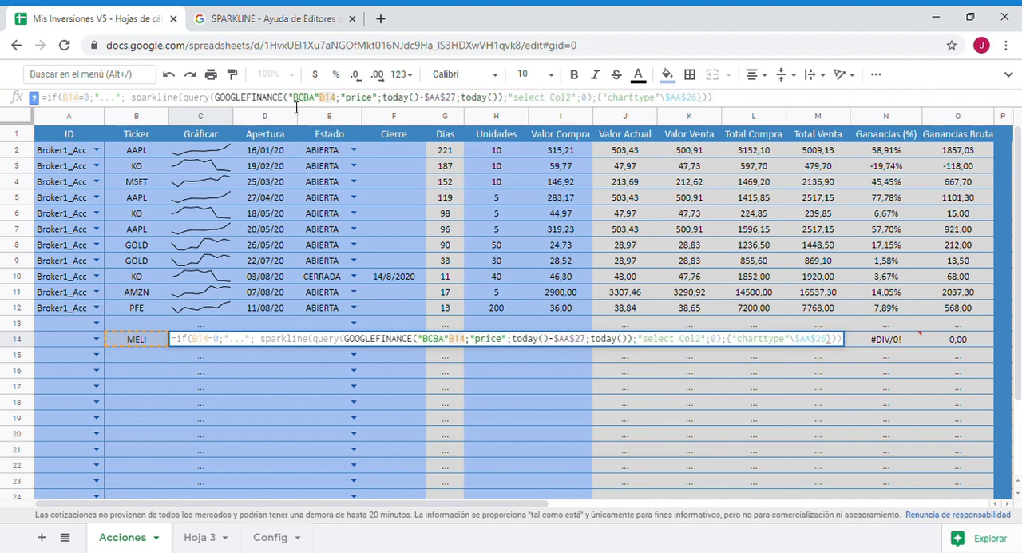
key(BackSpace)
text(:"&)
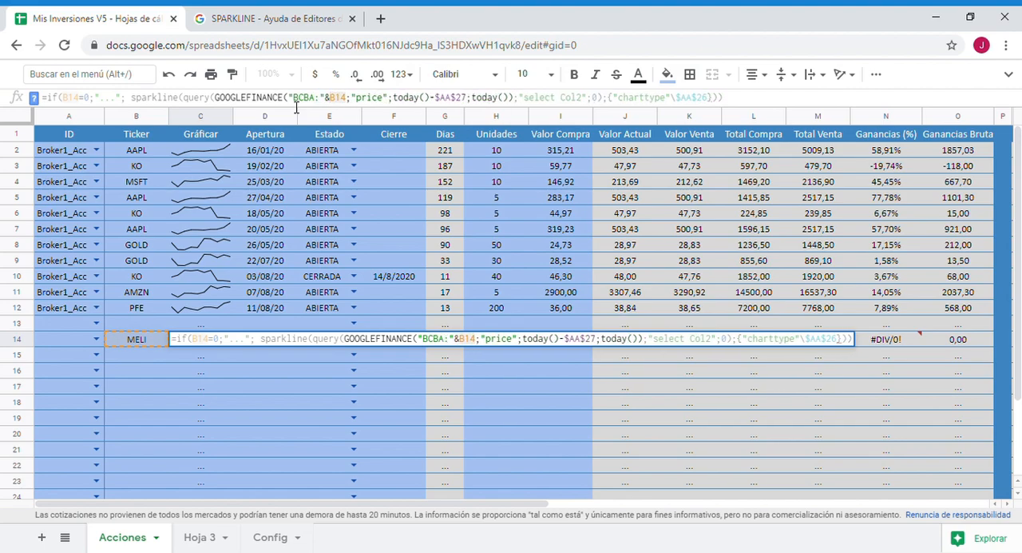
key(Return)
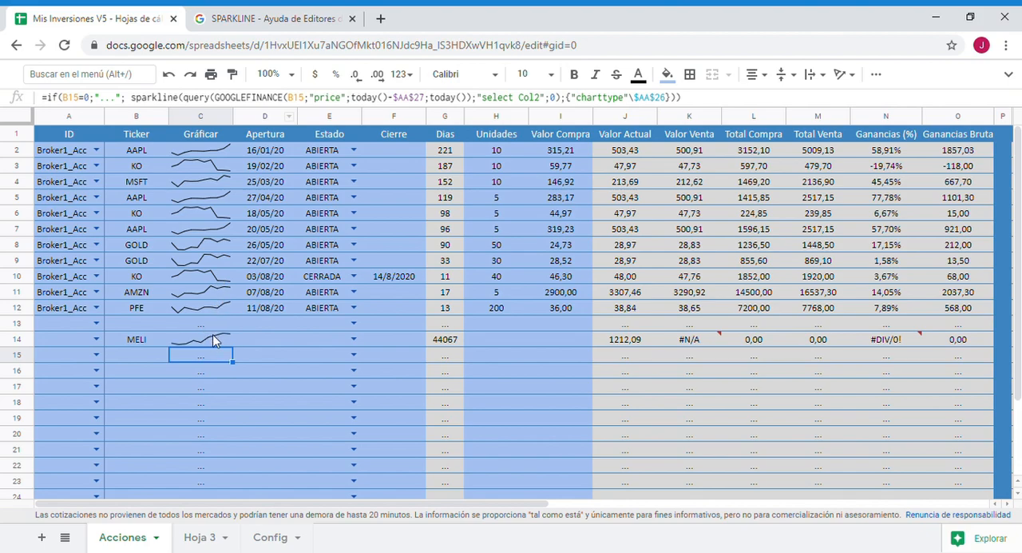
click(215, 339)
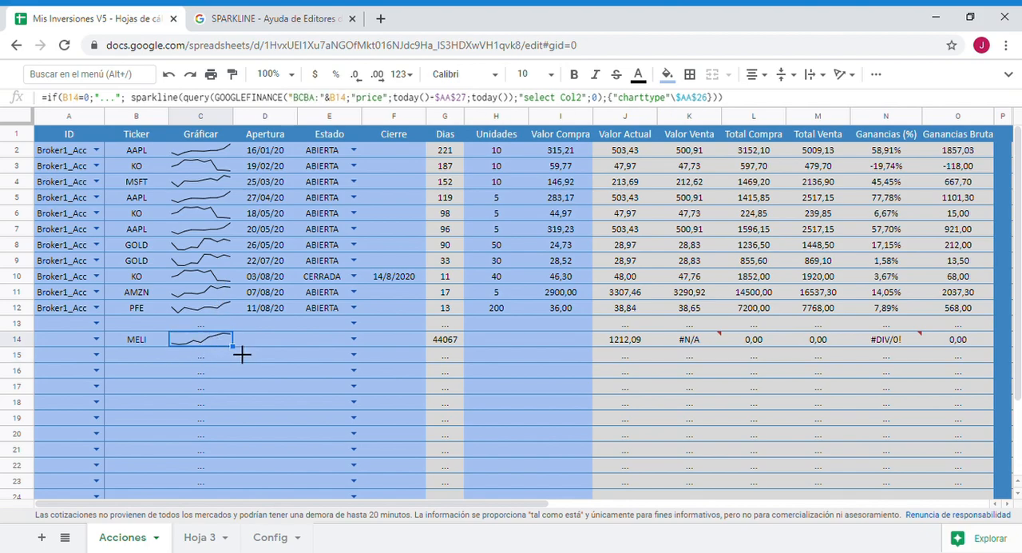